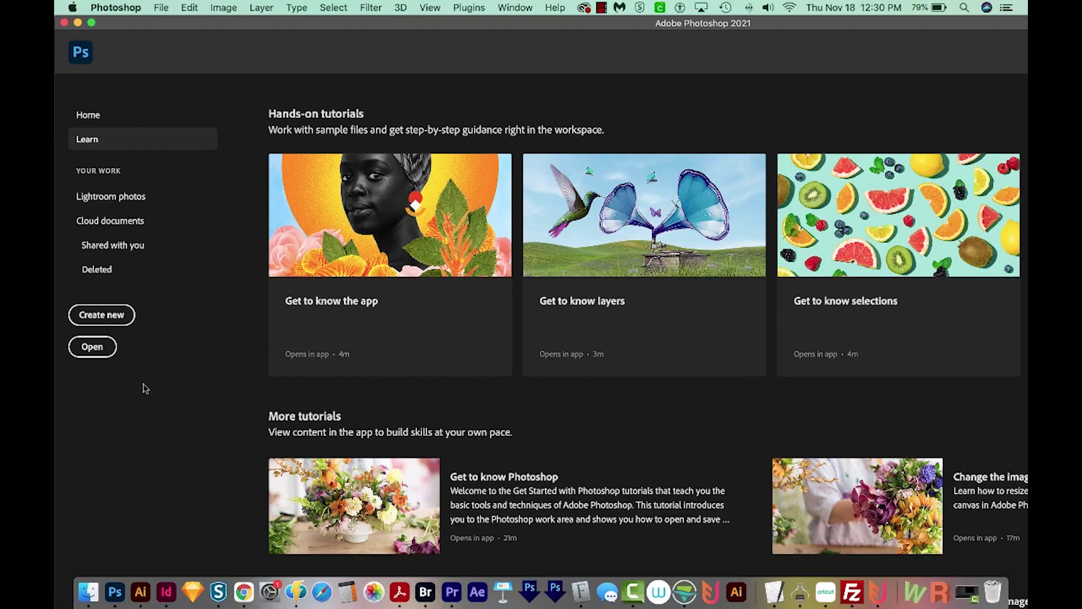
- Open the New Document dialog from the Home screen
{"action": "left_click", "coordinate": [109, 316]}
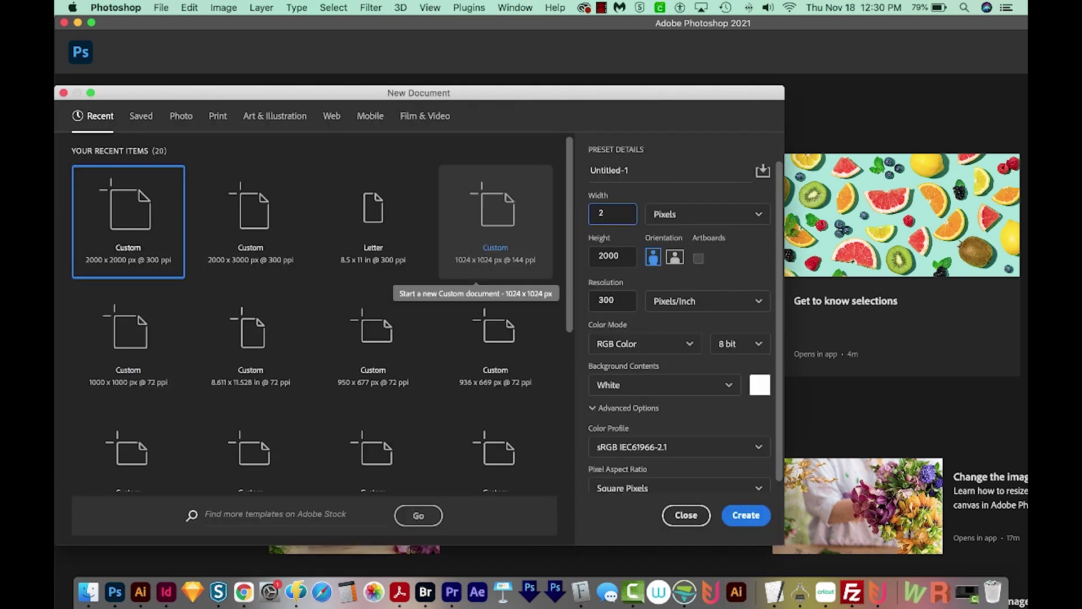
- Set width and height to 2500 pixels and create the document
{"action": "key", "text": "Tab"}
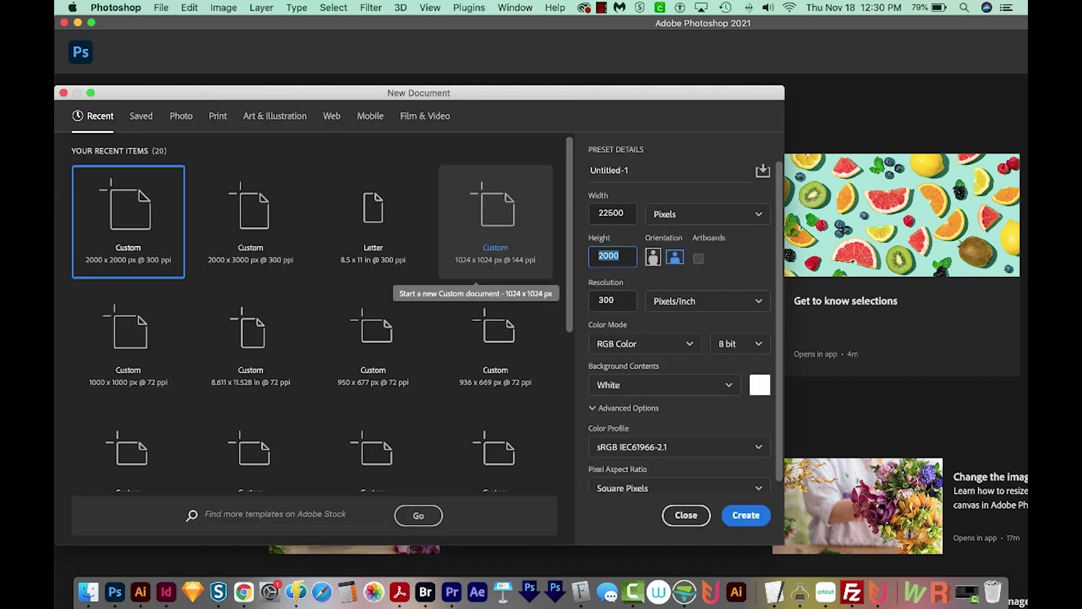
{"action": "type", "text": "259"}
{"action": "key", "text": "BackSpace"}
{"action": "type", "text": "00"}
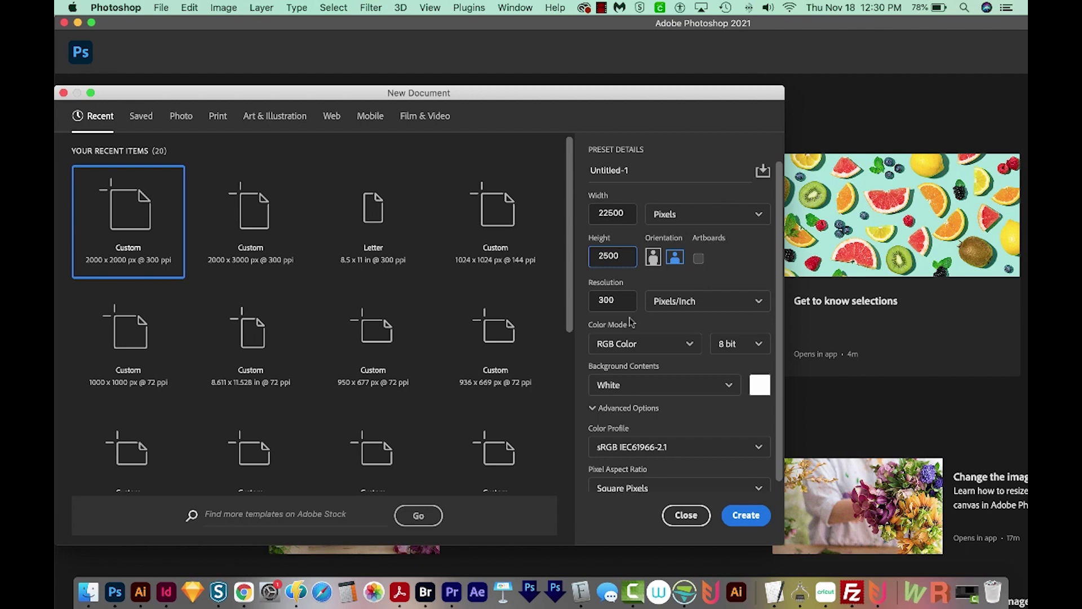
{"action": "left_click", "coordinate": [615, 211]}
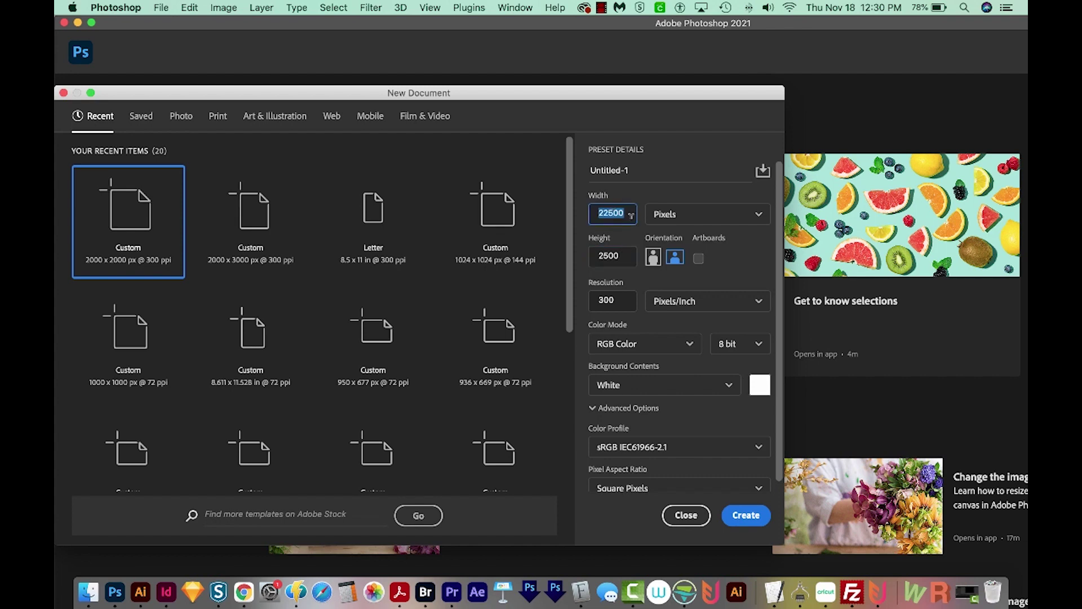
{"action": "left_click", "coordinate": [612, 215]}
{"action": "key", "text": "BackSpace"}
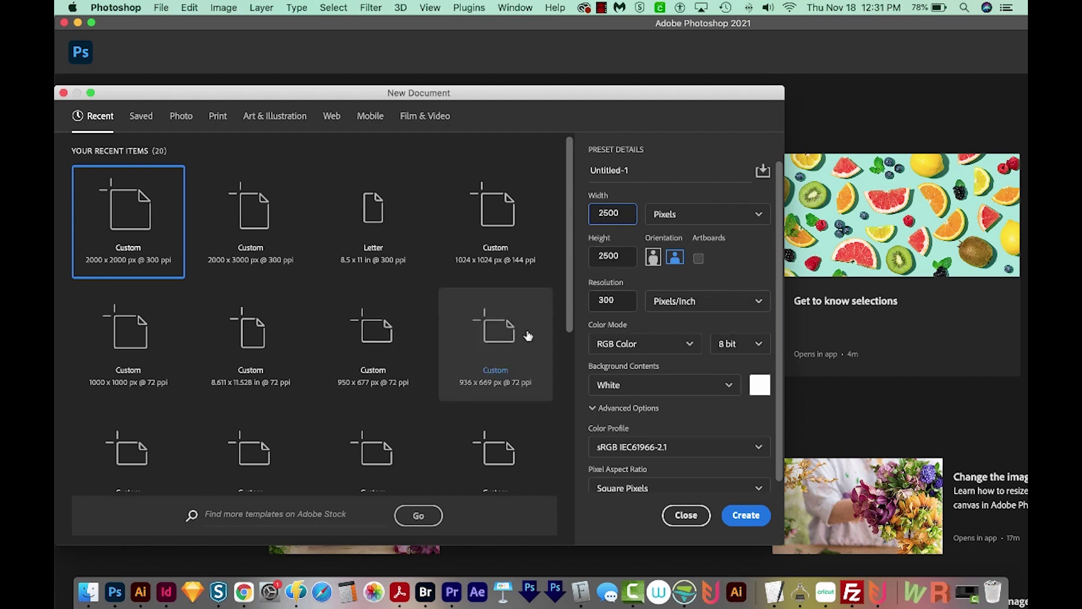
{"action": "left_click", "coordinate": [754, 518]}
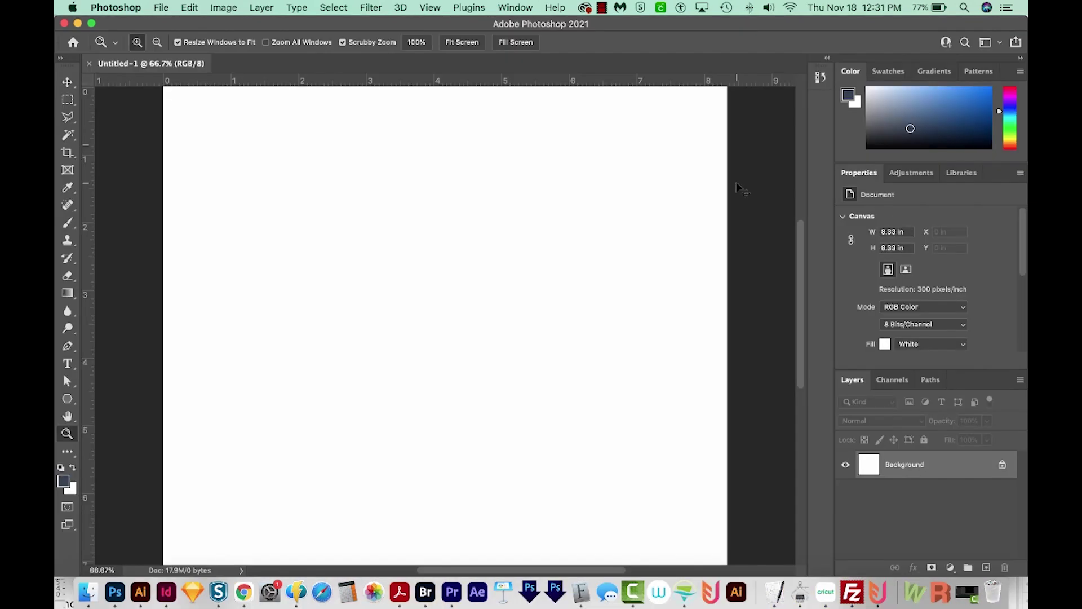
- Reset the default colours so black is foreground, then add a new empty layer
{"action": "scroll", "coordinate": [737, 182], "scroll_direction": "down", "scroll_amount": 2}
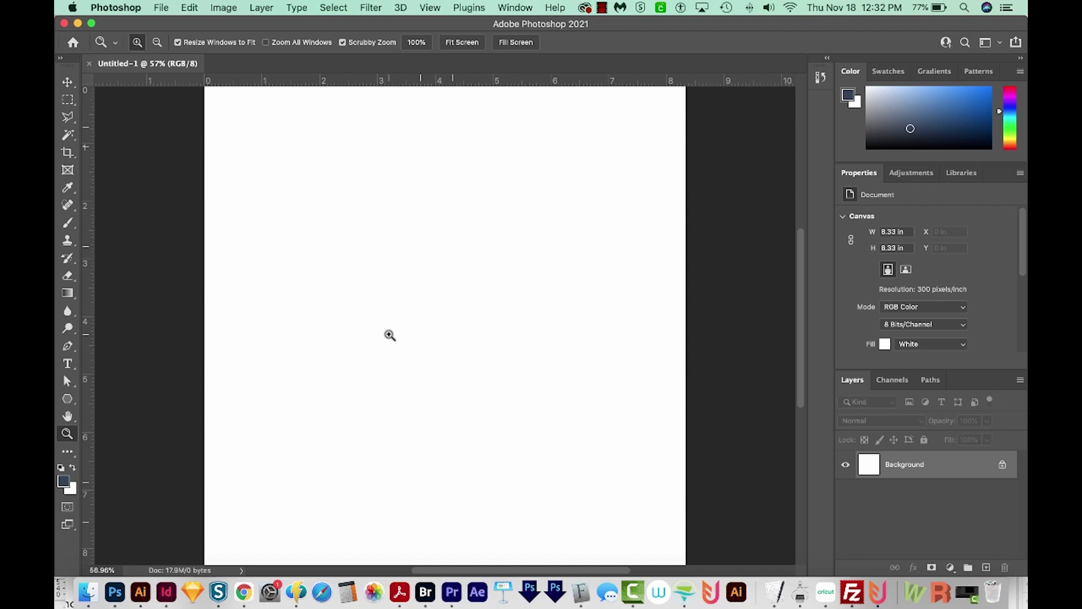
{"action": "key", "text": "d"}
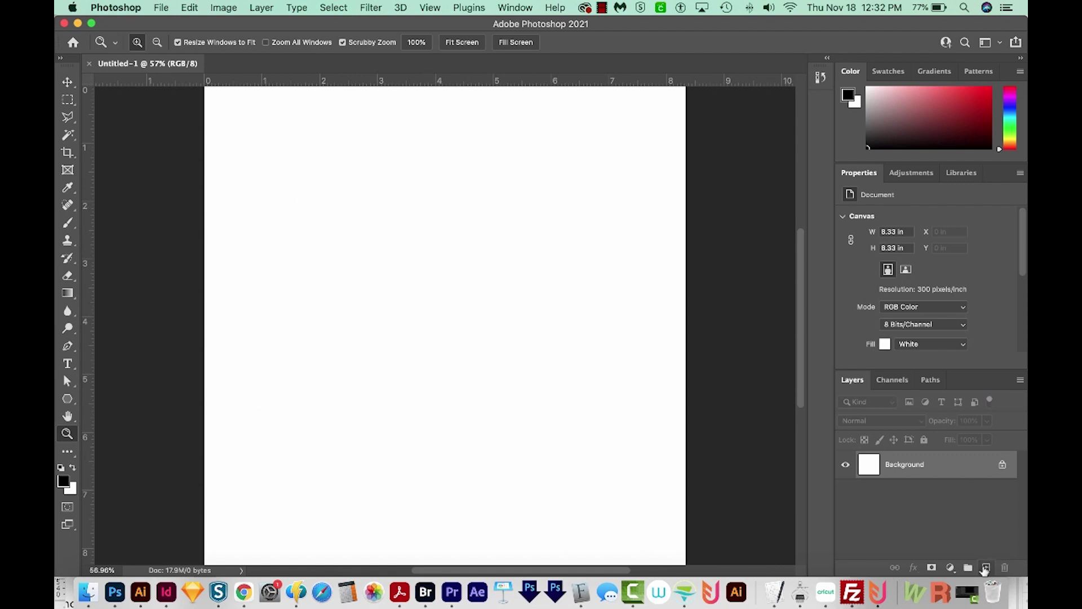
{"action": "left_click", "coordinate": [986, 567]}
- Delete the Background layer, add Layer 2, and fill Layer 1 with white
{"action": "left_click_drag", "start_coordinate": [894, 511], "coordinate": [1007, 568]}
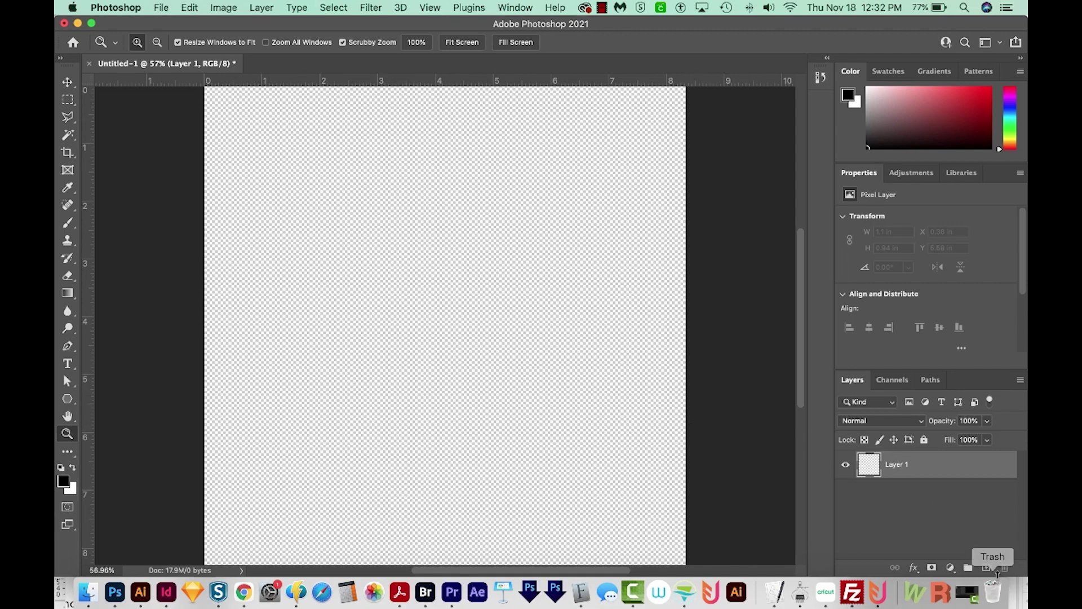
{"action": "left_click", "coordinate": [987, 569]}
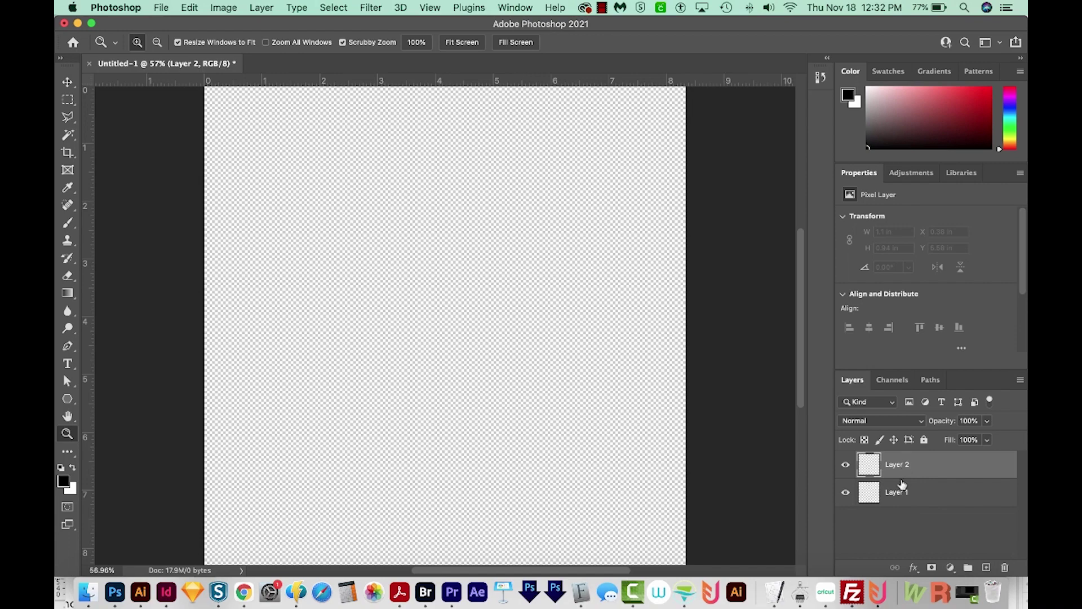
{"action": "left_click", "coordinate": [896, 498]}
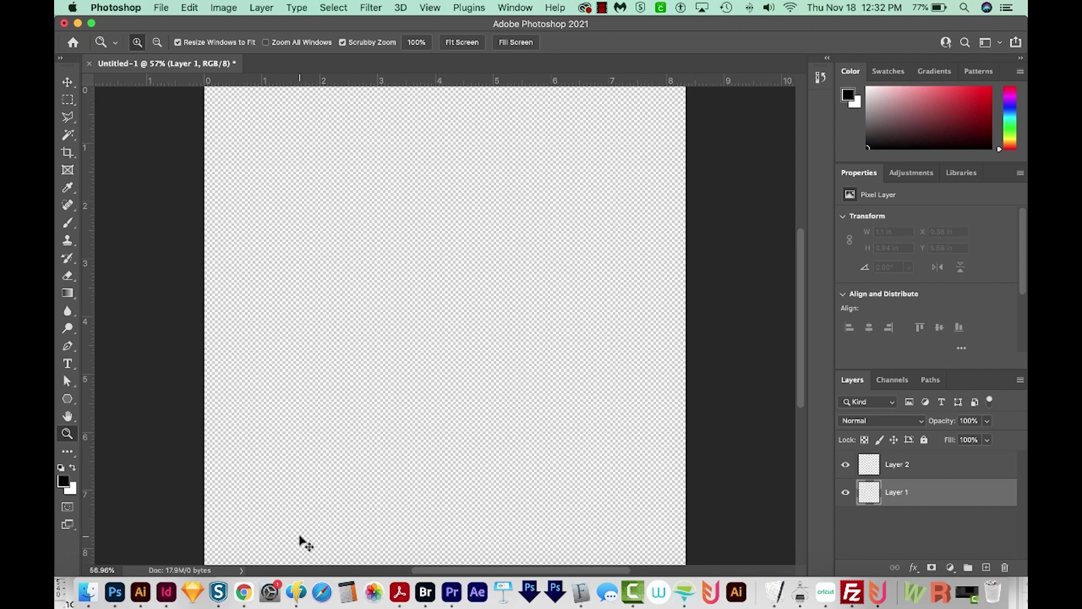
{"action": "key", "text": "super+BackSpace"}
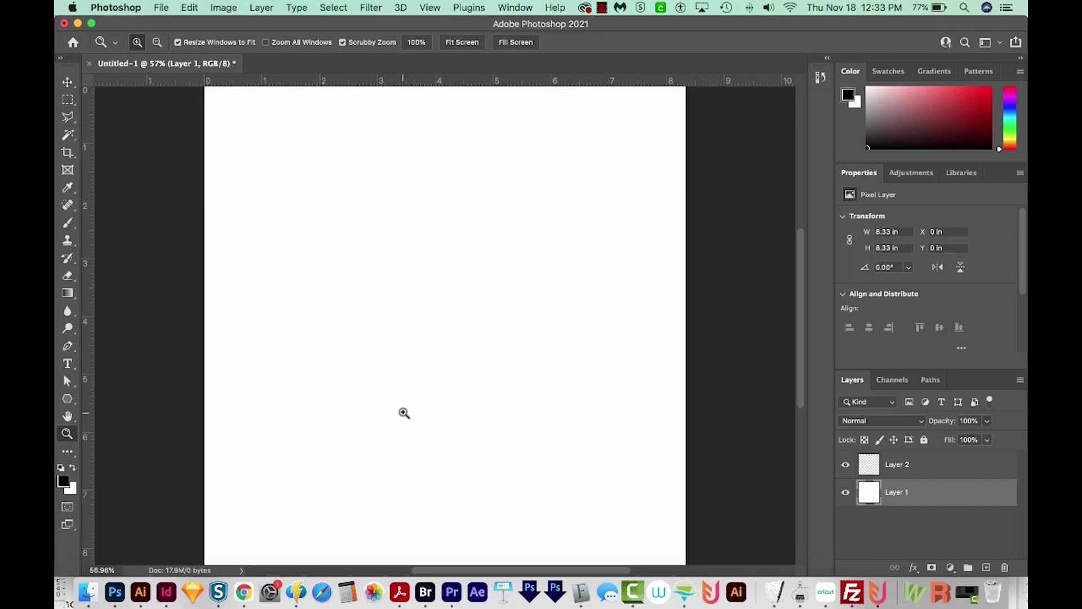
{"action": "left_click", "coordinate": [191, 8]}
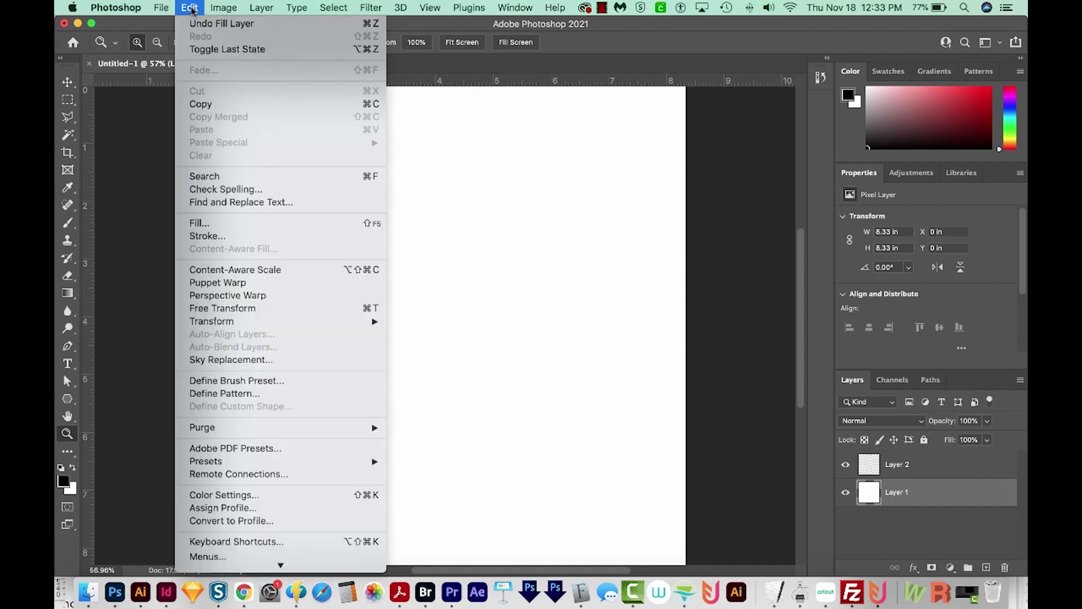
{"action": "left_click", "coordinate": [200, 224]}
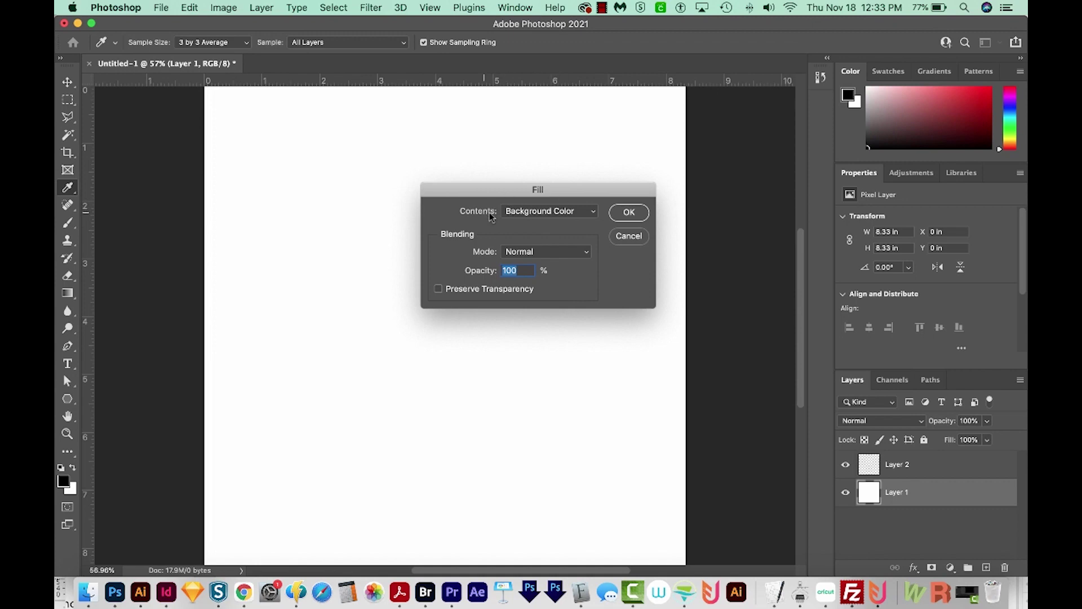
{"action": "left_click", "coordinate": [629, 211]}
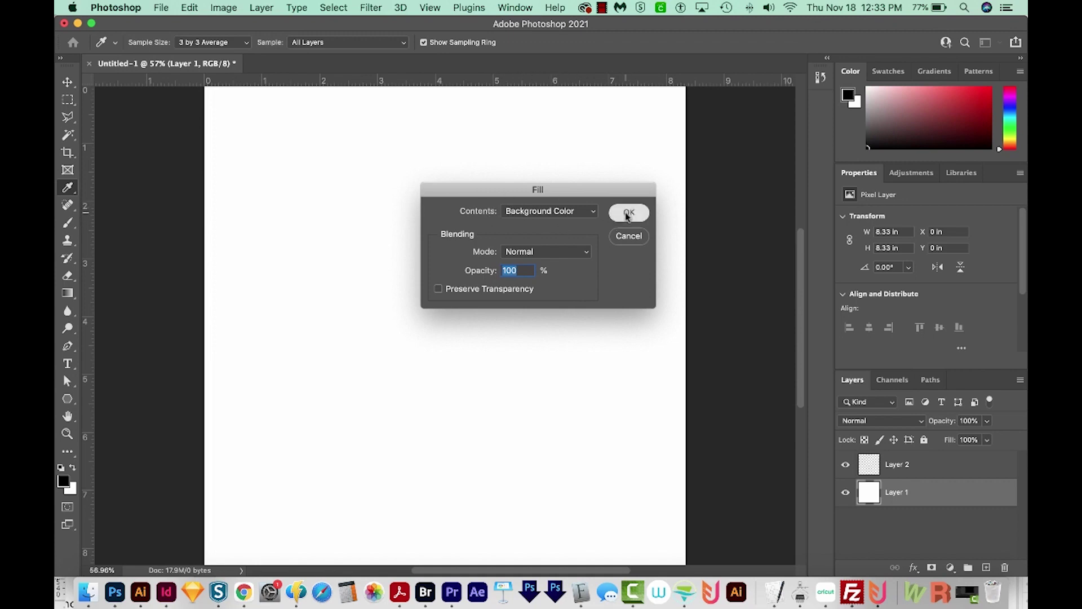
{"action": "key", "text": "z"}
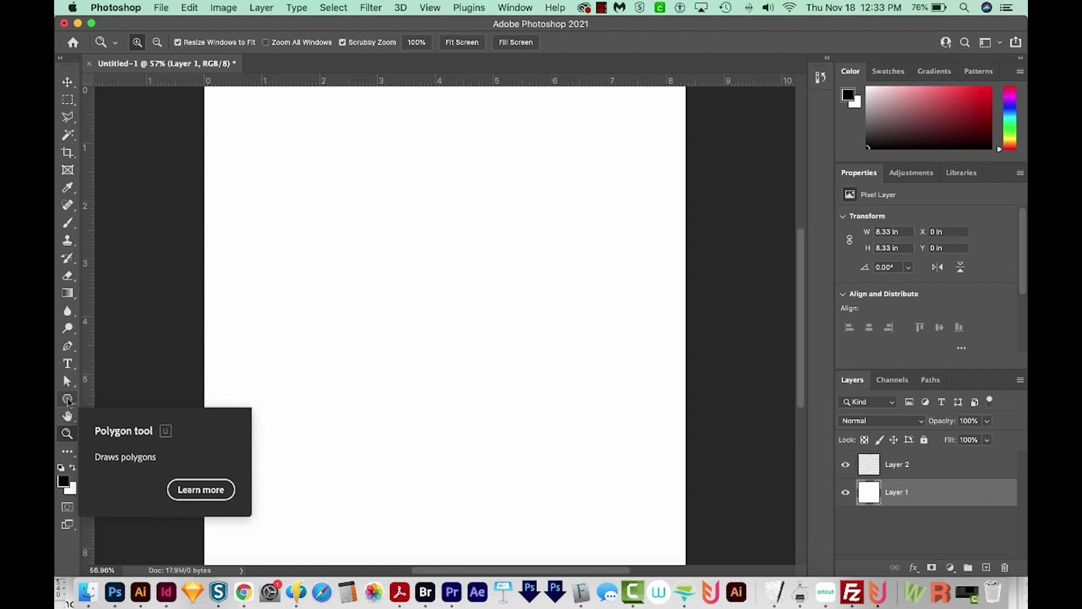
- Draw a large black rectangle across the canvas, shrinking it slightly from the corner
{"action": "left_click", "coordinate": [68, 399]}
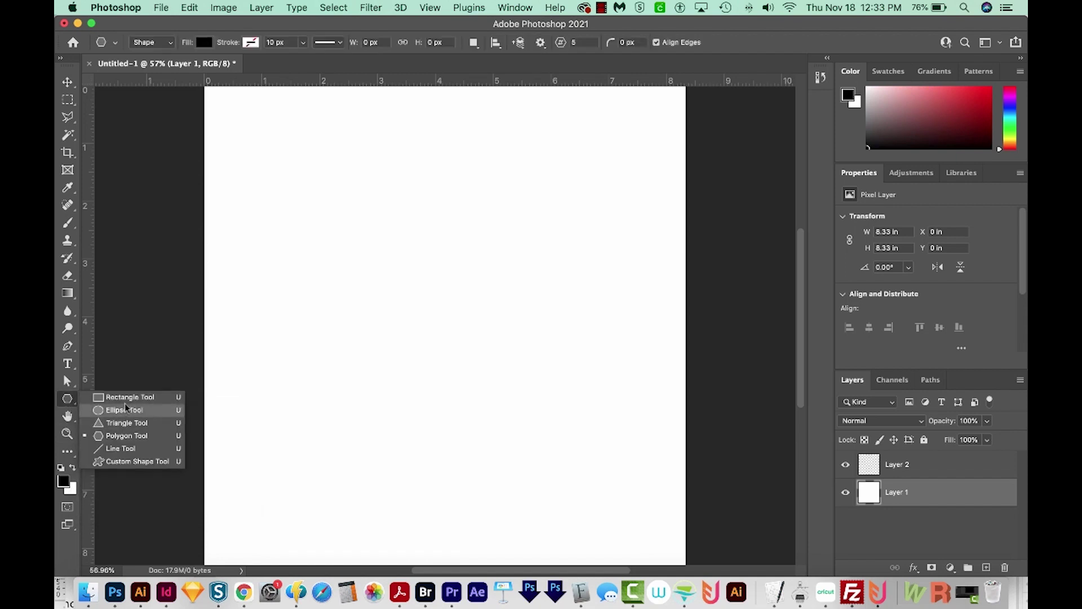
{"action": "left_click", "coordinate": [130, 398]}
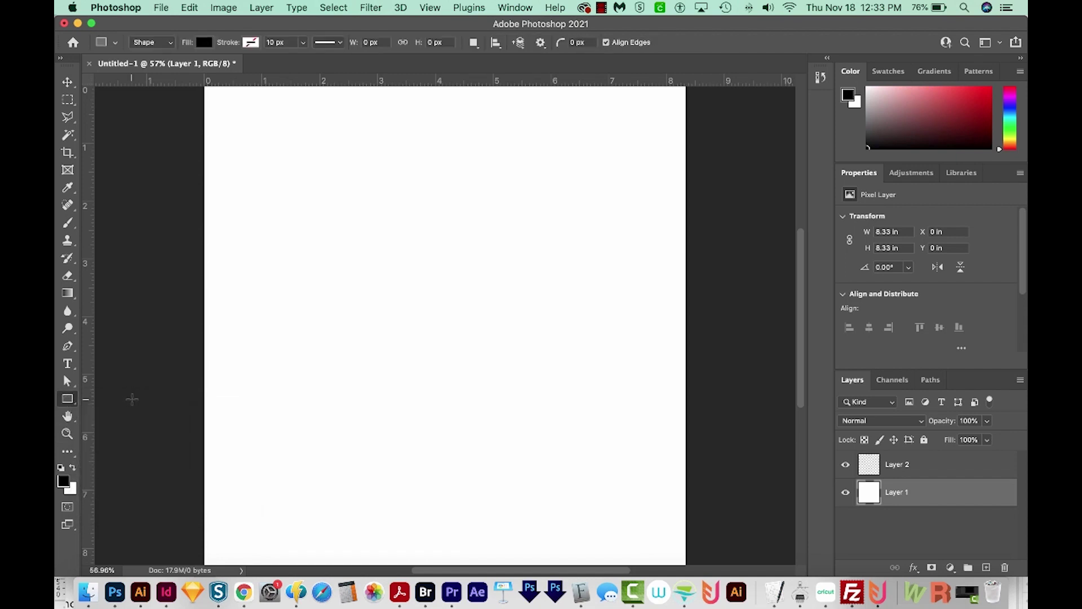
{"action": "left_click_drag", "start_coordinate": [241, 122], "coordinate": [688, 534]}
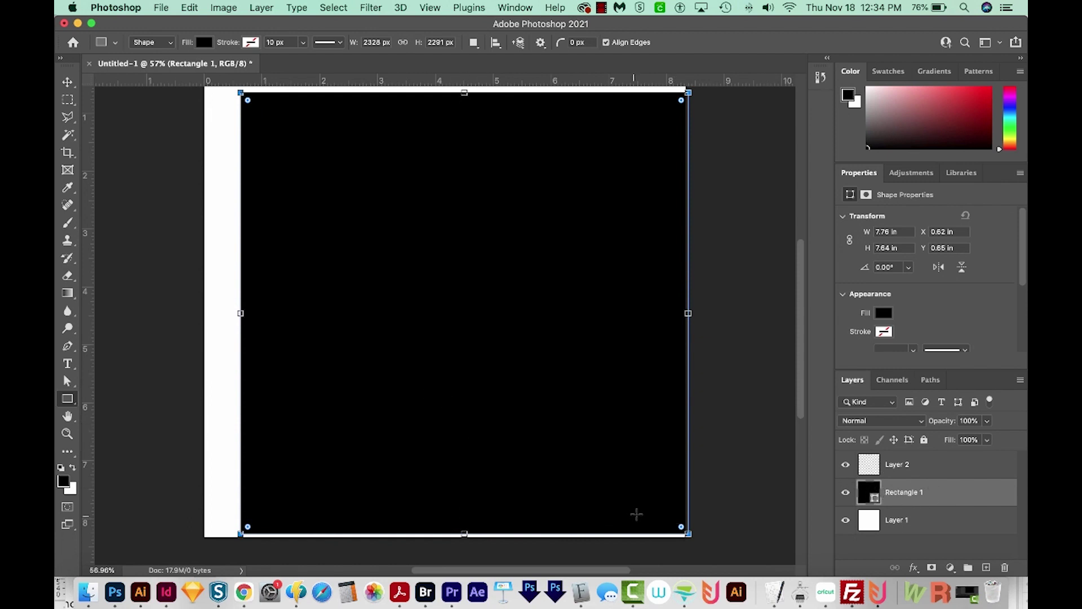
{"action": "left_click_drag", "start_coordinate": [688, 533], "coordinate": [665, 510]}
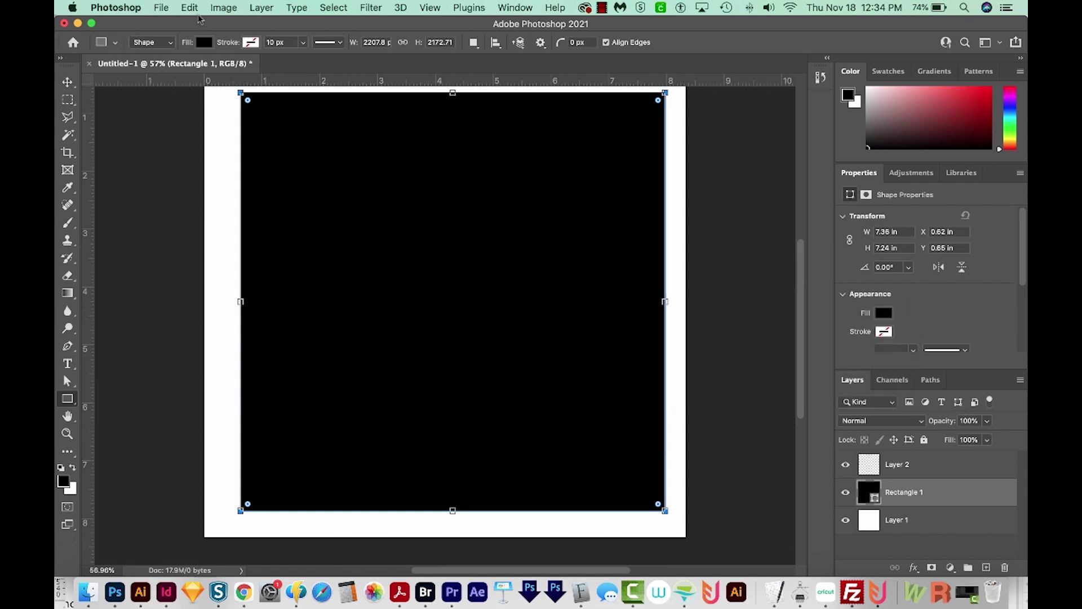
{"action": "left_click", "coordinate": [190, 9]}
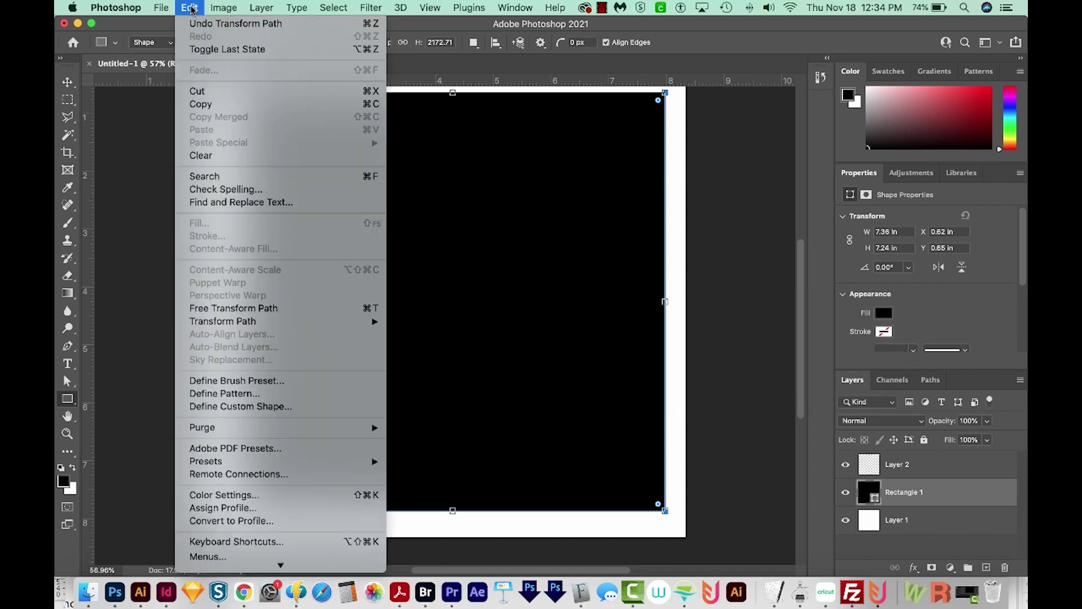
- Define the rectangle as a brush preset named 'Rectangle' and delete the Rectangle 1 layer
{"action": "left_click", "coordinate": [285, 380]}
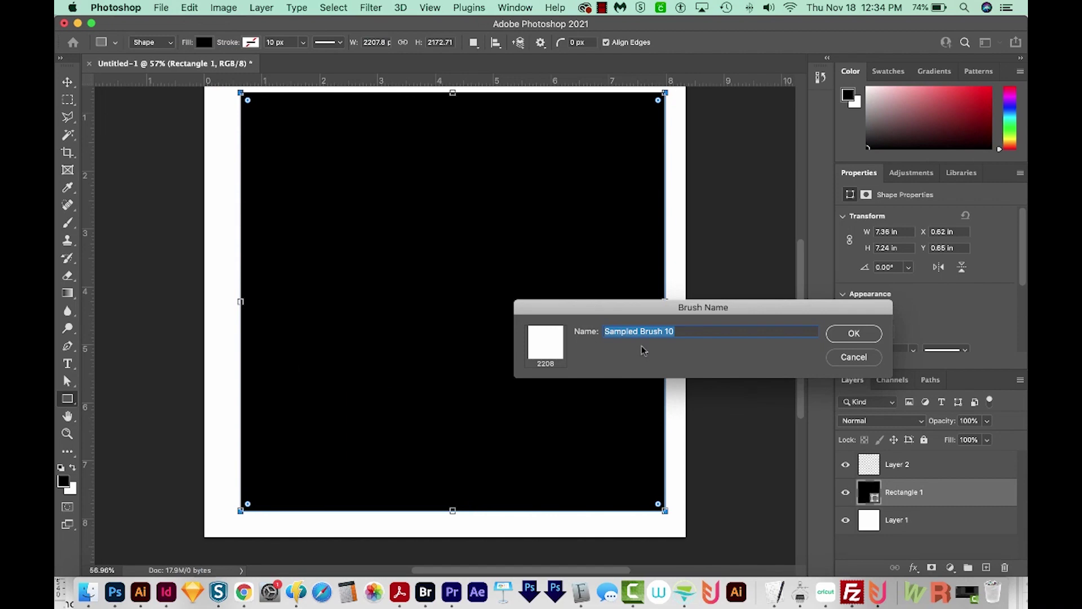
{"action": "type", "text": "Rectangle"}
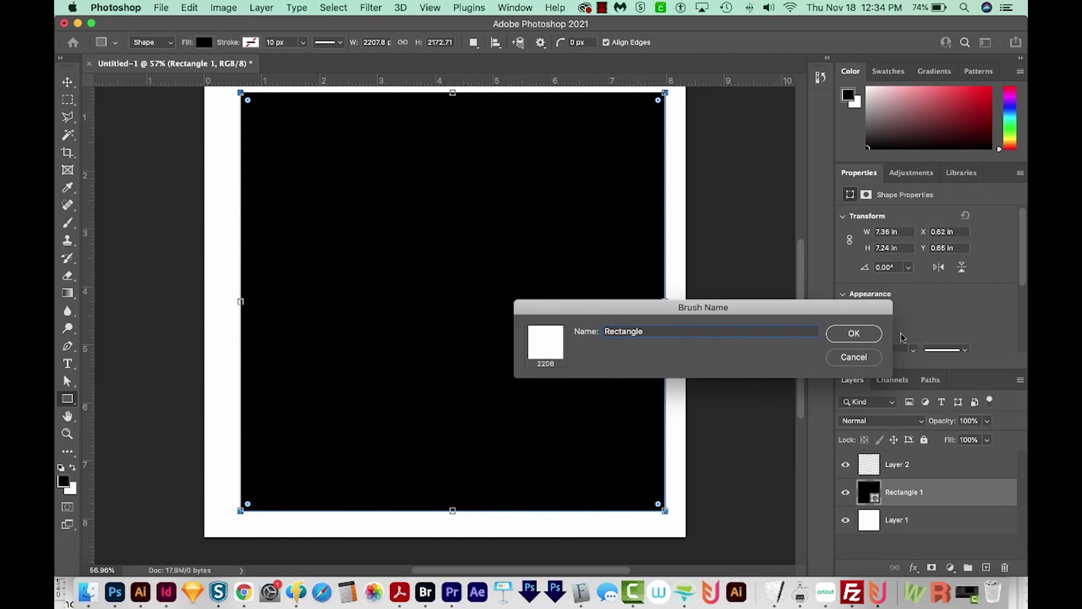
{"action": "left_click", "coordinate": [879, 336]}
{"action": "left_click_drag", "start_coordinate": [897, 495], "coordinate": [1005, 568]}
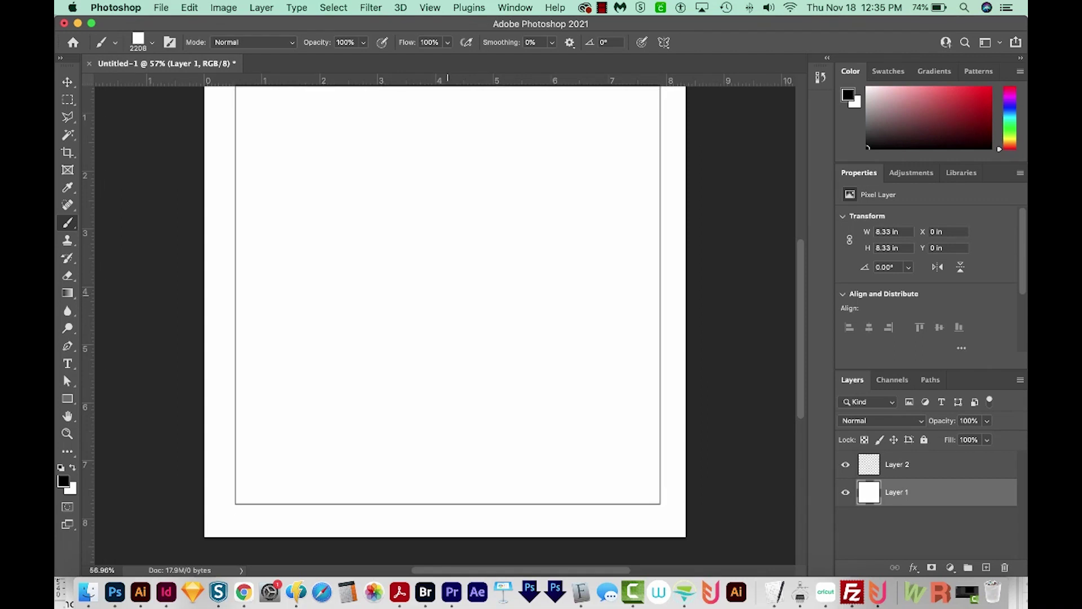
{"action": "left_click", "coordinate": [152, 42]}
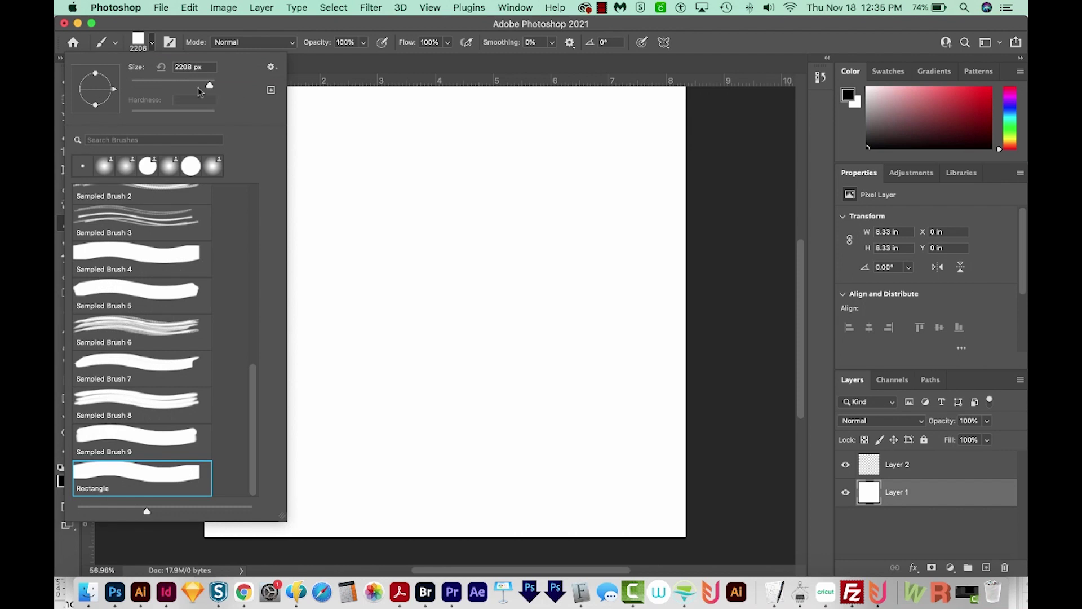
- Set the brush to 38 px and paint square dabs and a thick test stroke
{"action": "left_click_drag", "start_coordinate": [209, 88], "coordinate": [148, 91]}
{"action": "left_click", "coordinate": [338, 199]}
{"action": "left_click", "coordinate": [339, 197]}
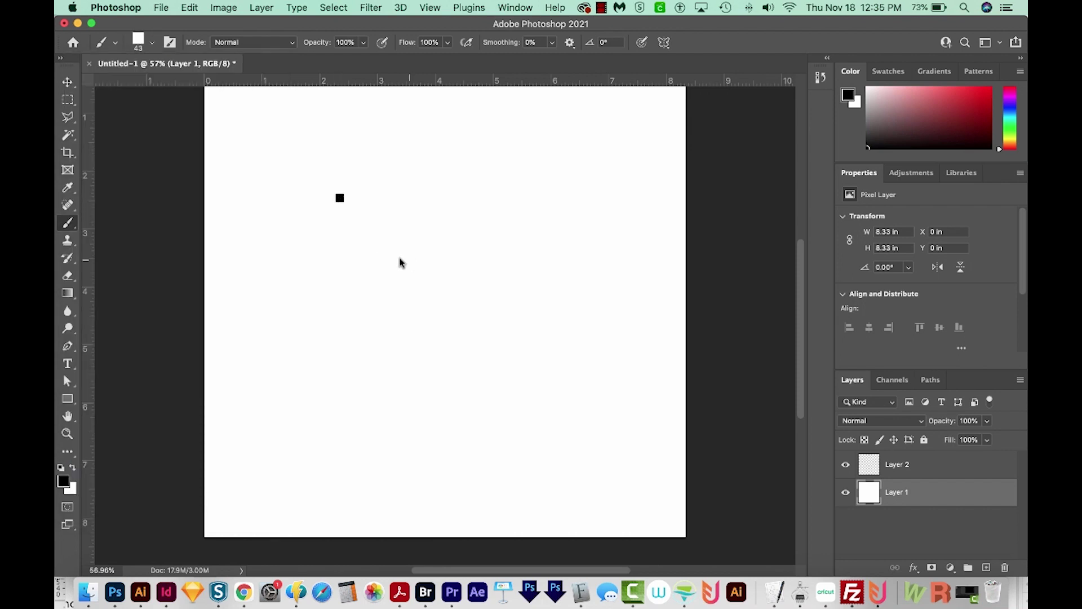
{"action": "left_click", "coordinate": [379, 241]}
{"action": "left_click", "coordinate": [398, 161]}
{"action": "left_click", "coordinate": [435, 203]}
{"action": "left_click", "coordinate": [277, 254]}
{"action": "left_click", "coordinate": [323, 234]}
{"action": "left_click", "coordinate": [402, 275]}
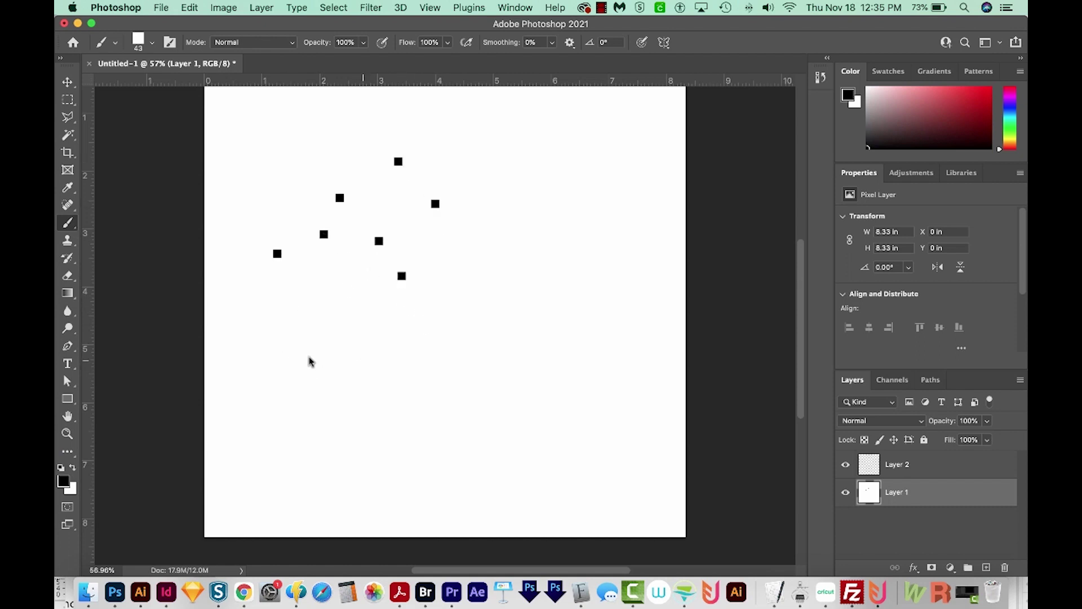
{"action": "mouse_move", "coordinate": [248, 342]}
{"action": "left_mouse_down"}
{"action": "mouse_move", "coordinate": [331, 380]}
{"action": "mouse_move", "coordinate": [445, 321]}
{"action": "mouse_move", "coordinate": [537, 313]}
{"action": "mouse_move", "coordinate": [546, 357]}
{"action": "left_mouse_up"}
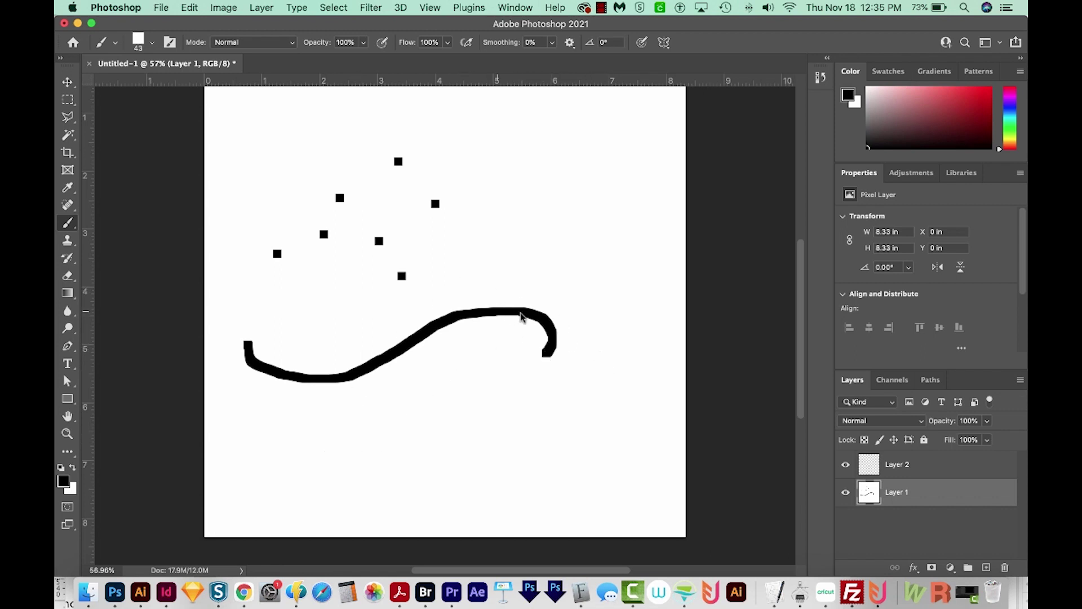
- Set brush smoothing to 100% and paint a smoothed test stroke on the lower canvas
{"action": "left_click", "coordinate": [539, 41]}
{"action": "type", "text": "10"}
{"action": "mouse_move", "coordinate": [227, 439]}
{"action": "left_mouse_down"}
{"action": "mouse_move", "coordinate": [338, 445]}
{"action": "mouse_move", "coordinate": [447, 386]}
{"action": "mouse_move", "coordinate": [528, 433]}
{"action": "mouse_move", "coordinate": [497, 510]}
{"action": "mouse_move", "coordinate": [415, 470]}
{"action": "mouse_move", "coordinate": [465, 422]}
{"action": "mouse_move", "coordinate": [575, 392]}
{"action": "left_mouse_up"}
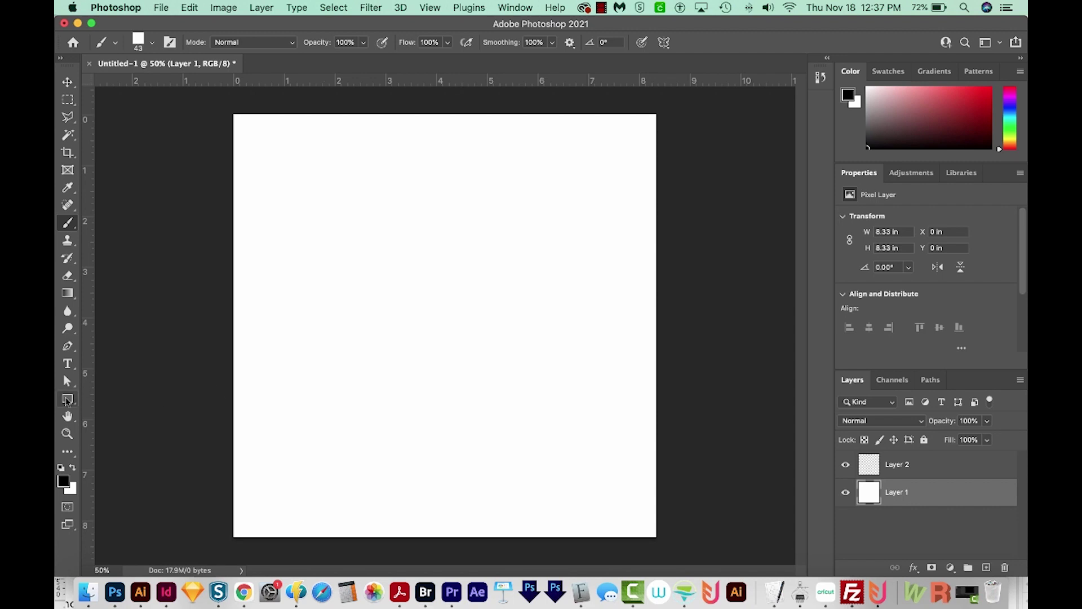
{"action": "left_click", "coordinate": [67, 401]}
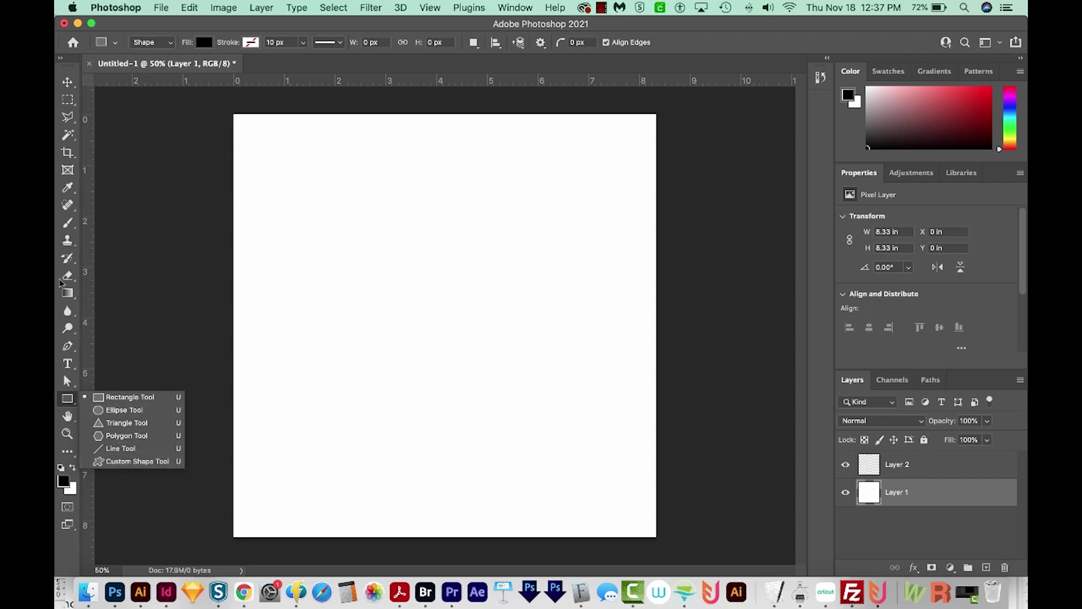
- Return to the Brush tool and choose Hard Round Pressure from General Brushes
{"action": "key", "text": "b"}
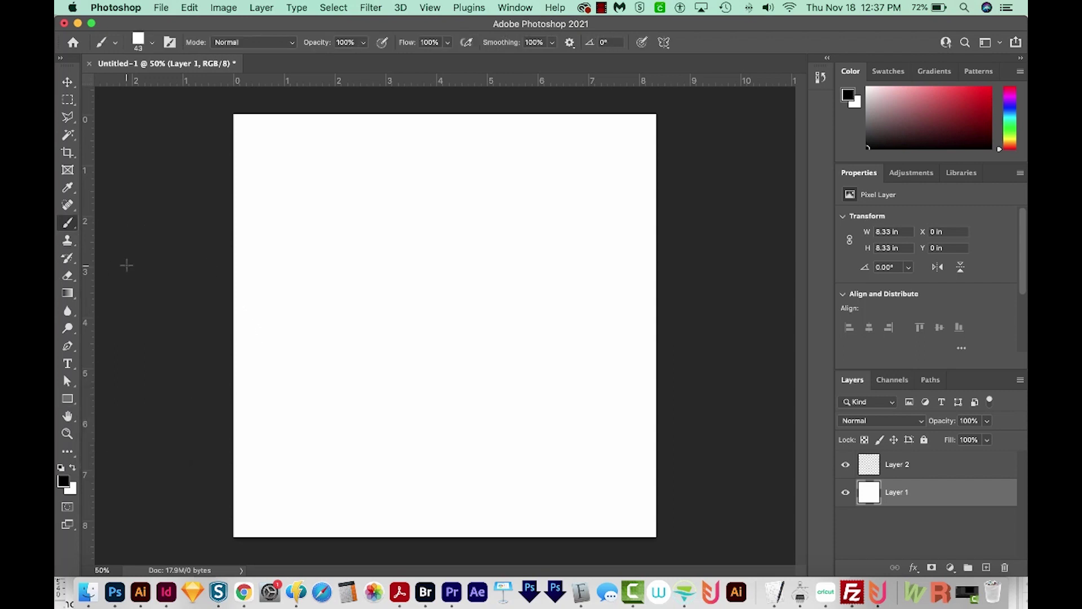
{"action": "key", "text": "super+z"}
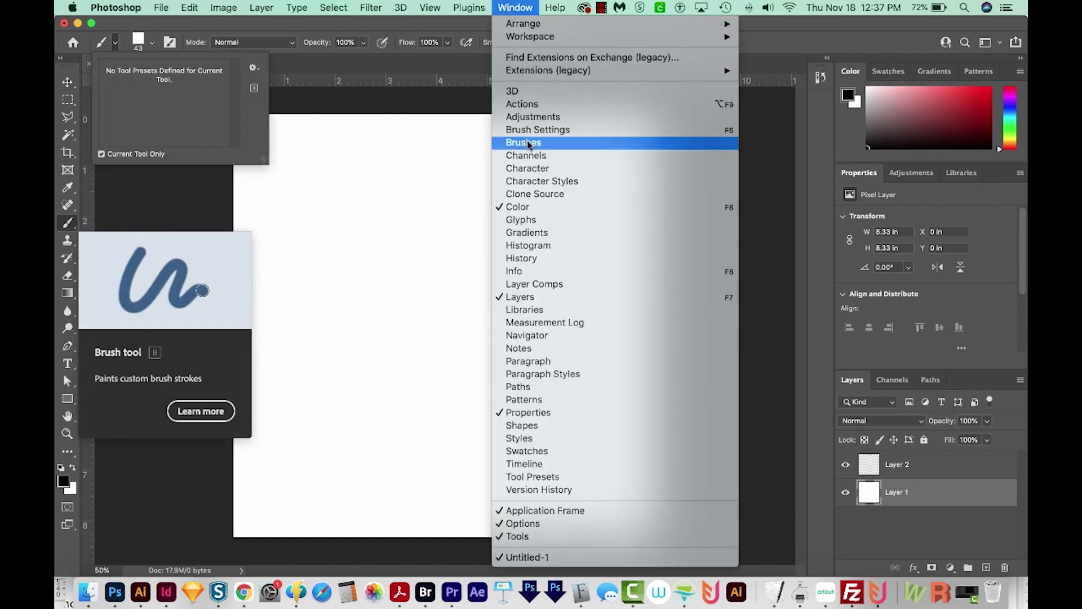
{"action": "left_click", "coordinate": [528, 144]}
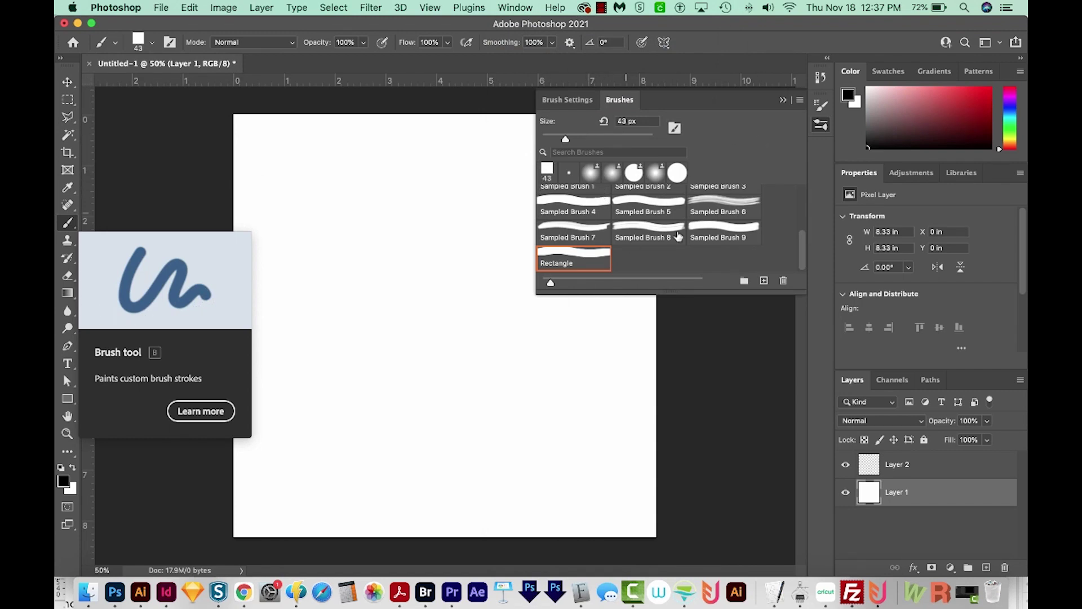
{"action": "left_click", "coordinate": [543, 194]}
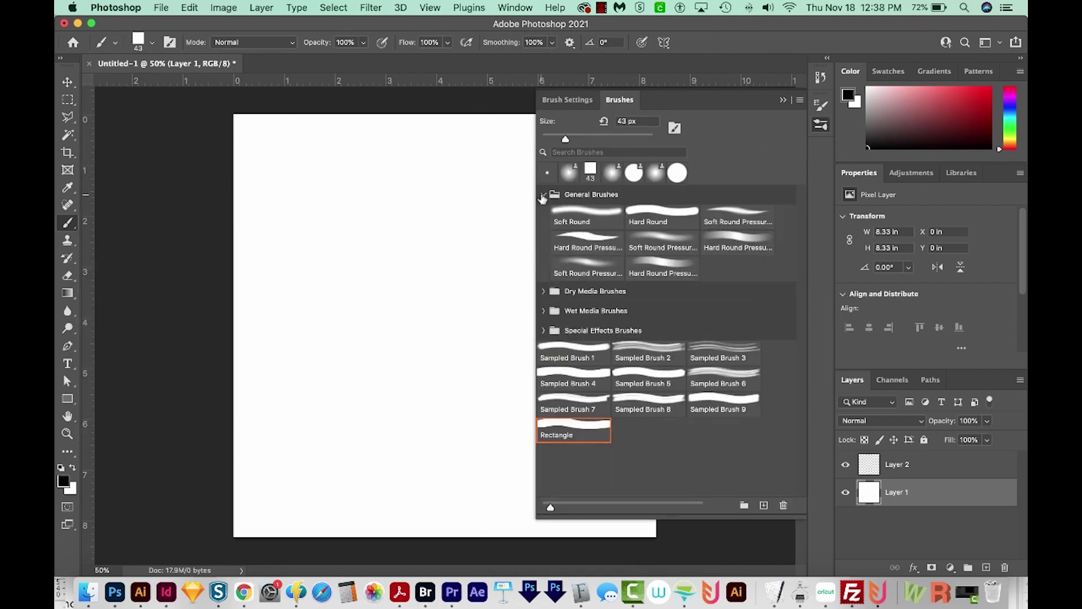
{"action": "left_click", "coordinate": [583, 242]}
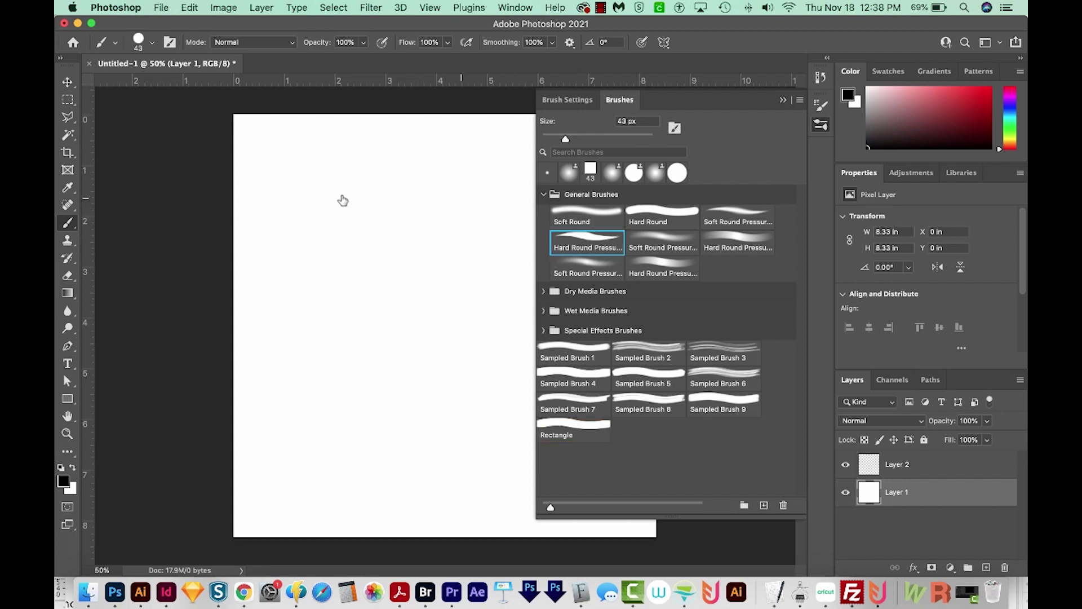
- Paint a looping swash near the top, then a long soft-edged stroke across the canvas
{"action": "mouse_move", "coordinate": [279, 179]}
{"action": "left_mouse_down"}
{"action": "mouse_move", "coordinate": [345, 203]}
{"action": "mouse_move", "coordinate": [399, 164]}
{"action": "left_mouse_up"}
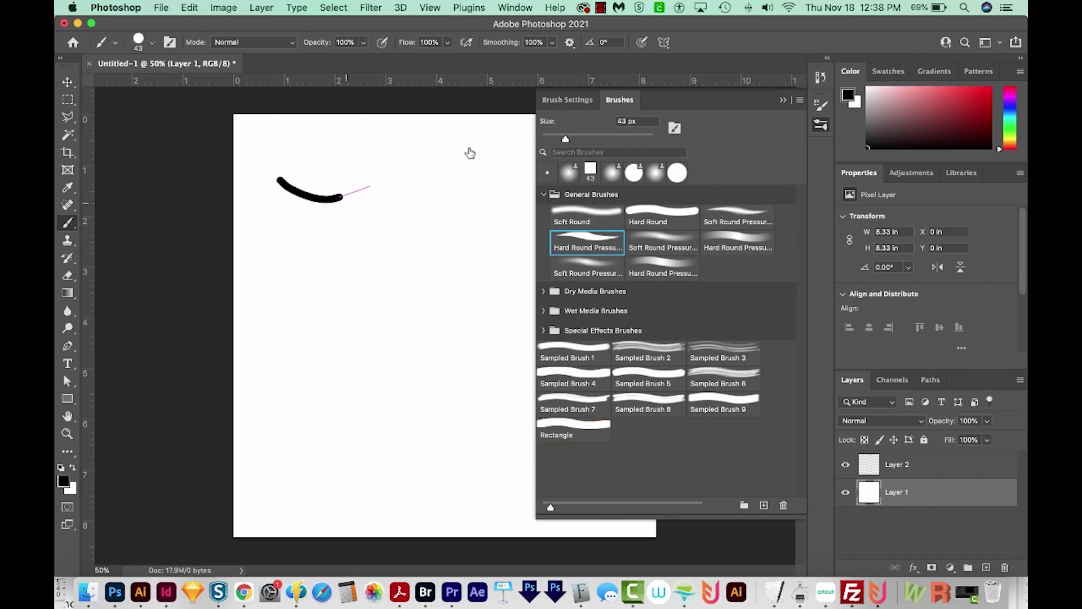
{"action": "mouse_move", "coordinate": [470, 153]}
{"action": "left_mouse_down"}
{"action": "mouse_move", "coordinate": [447, 217]}
{"action": "mouse_move", "coordinate": [424, 225]}
{"action": "left_mouse_up"}
{"action": "left_click_drag", "start_coordinate": [434, 188], "coordinate": [520, 181]}
{"action": "key", "text": "period"}
{"action": "mouse_move", "coordinate": [256, 254]}
{"action": "left_mouse_down"}
{"action": "mouse_move", "coordinate": [370, 290]}
{"action": "mouse_move", "coordinate": [500, 246]}
{"action": "mouse_move", "coordinate": [615, 295]}
{"action": "mouse_move", "coordinate": [594, 284]}
{"action": "left_mouse_up"}
- With Hard Round Pressure, paint middle and lower strokes and curl the top swash
{"action": "left_click", "coordinate": [639, 275]}
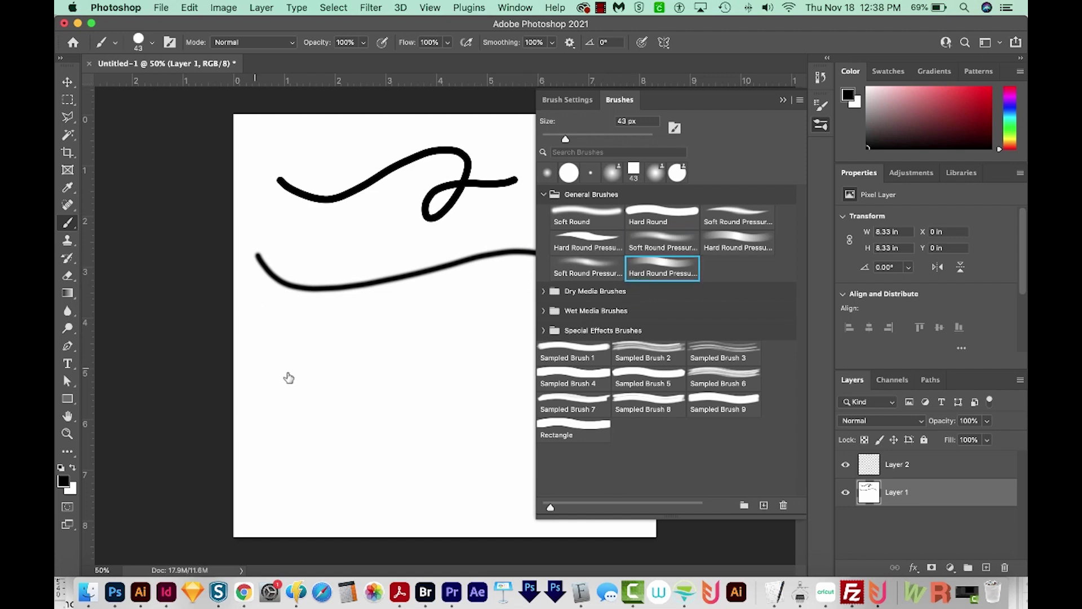
{"action": "mouse_move", "coordinate": [273, 346]}
{"action": "left_mouse_down"}
{"action": "mouse_move", "coordinate": [290, 367]}
{"action": "mouse_move", "coordinate": [496, 360]}
{"action": "mouse_move", "coordinate": [538, 340]}
{"action": "left_mouse_up"}
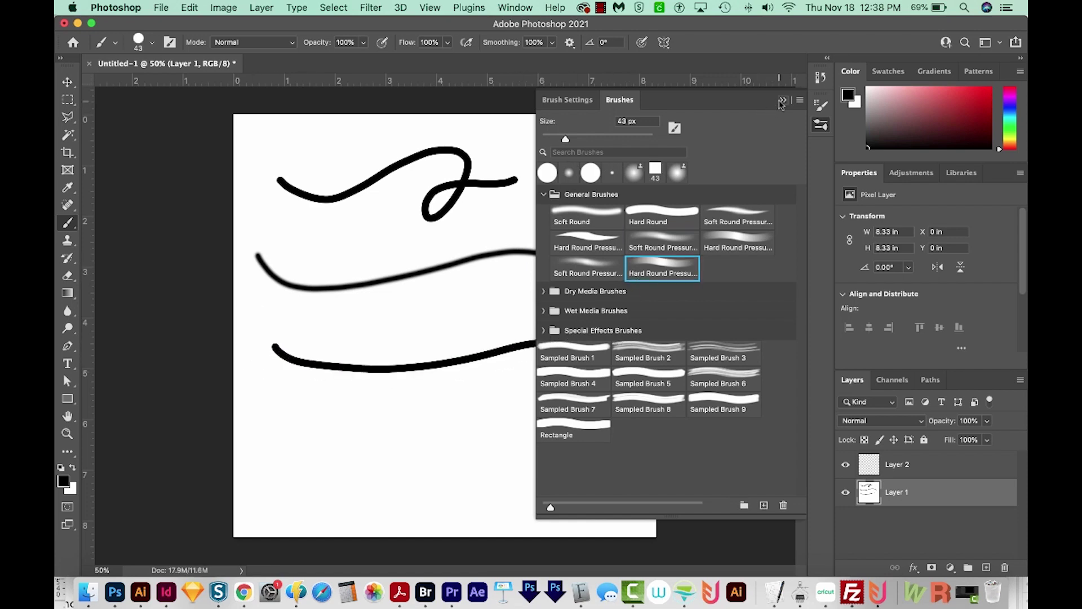
{"action": "left_click", "coordinate": [782, 102]}
{"action": "mouse_move", "coordinate": [245, 490]}
{"action": "left_mouse_down"}
{"action": "mouse_move", "coordinate": [271, 459]}
{"action": "mouse_move", "coordinate": [372, 488]}
{"action": "mouse_move", "coordinate": [570, 481]}
{"action": "mouse_move", "coordinate": [631, 421]}
{"action": "left_mouse_up"}
{"action": "left_click_drag", "start_coordinate": [507, 184], "coordinate": [583, 178]}
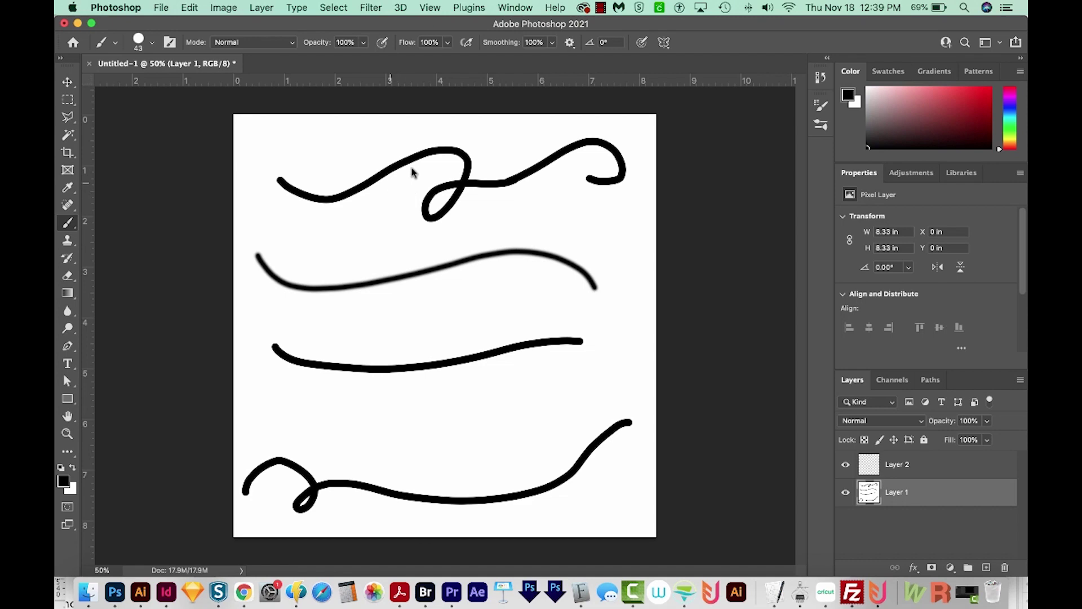
{"action": "left_click", "coordinate": [189, 8]}
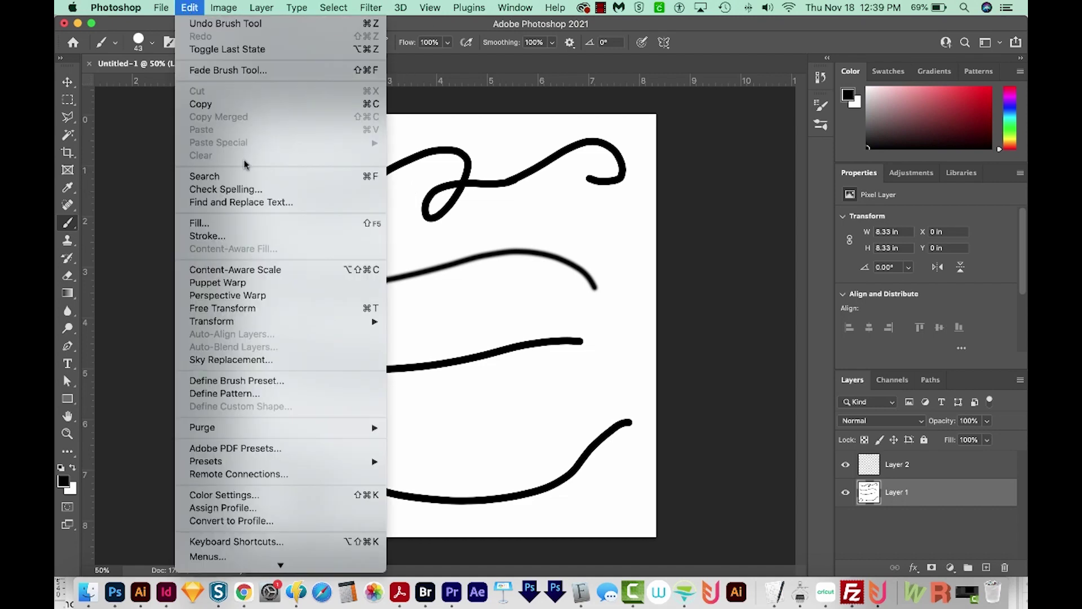
- Define the strokes as a brush preset named 'Swashes', then delete them and deselect
{"action": "left_click", "coordinate": [263, 386]}
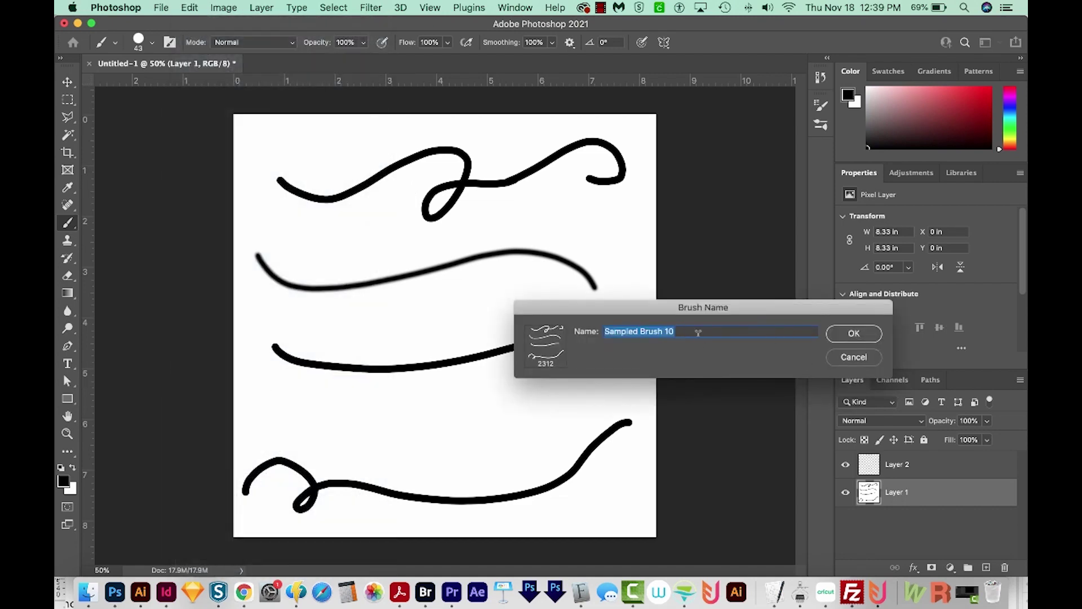
{"action": "type", "text": "Swashes"}
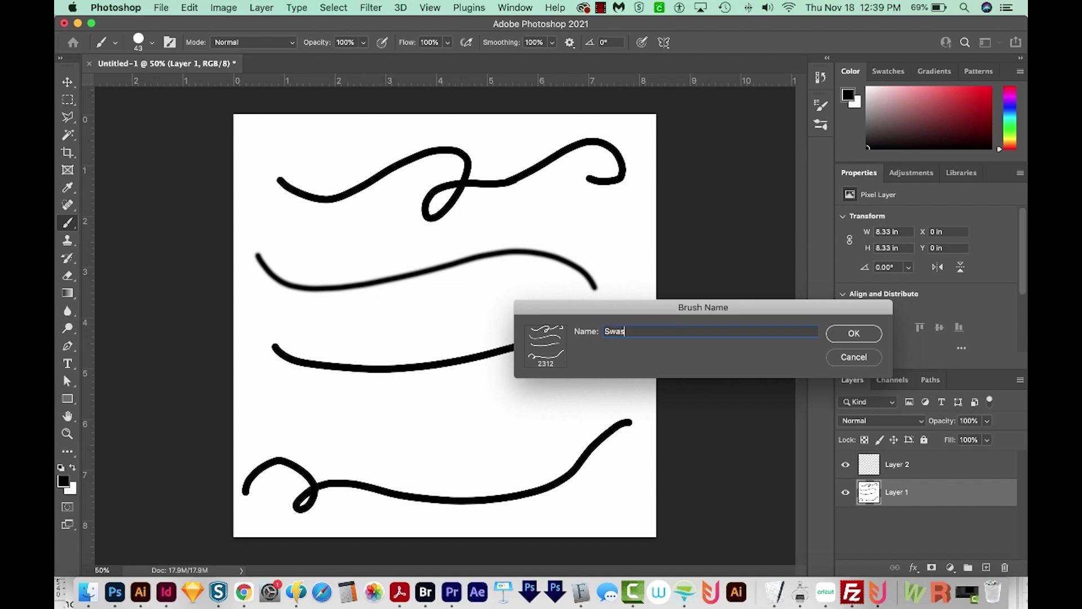
{"action": "left_click", "coordinate": [874, 338]}
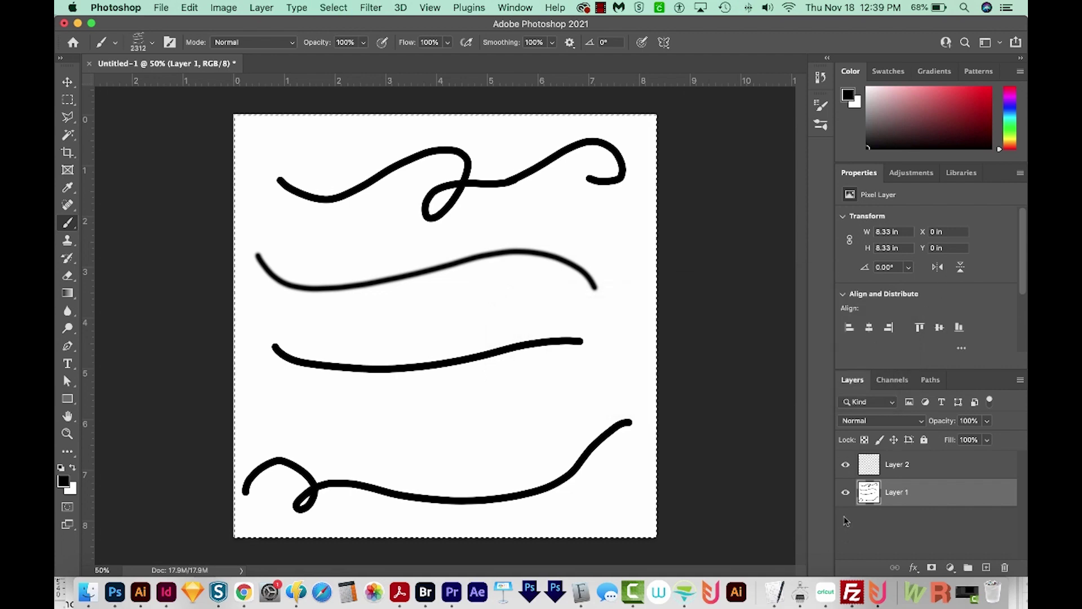
{"action": "key", "text": "Delete"}
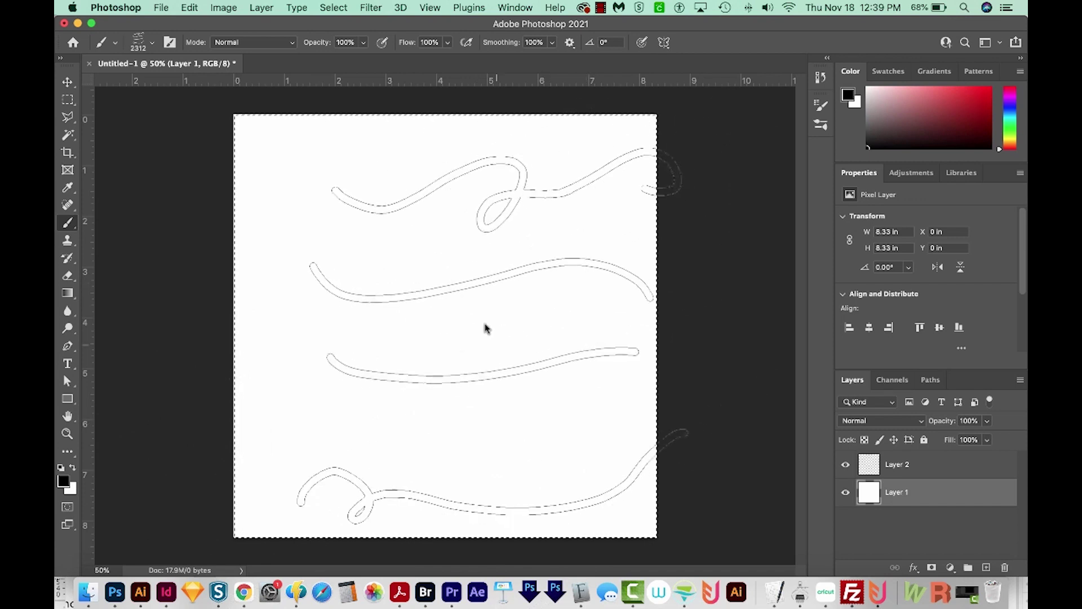
{"action": "key", "text": "super+d"}
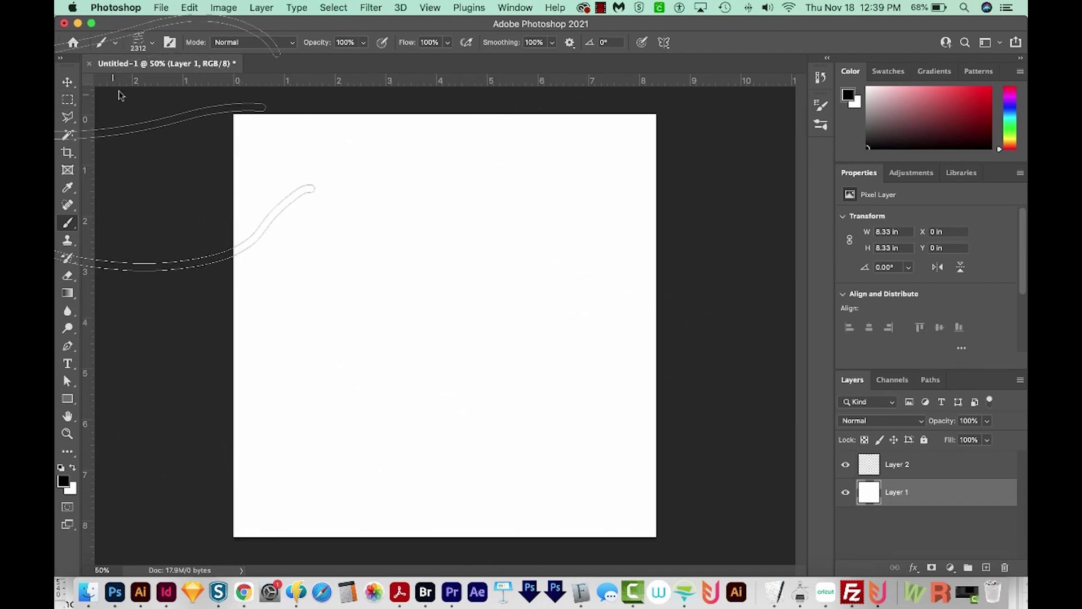
- Shrink the Swashes brush to 383 px and set the foreground colour to red
{"action": "left_click_drag", "start_coordinate": [523, 312], "coordinate": [464, 309]}
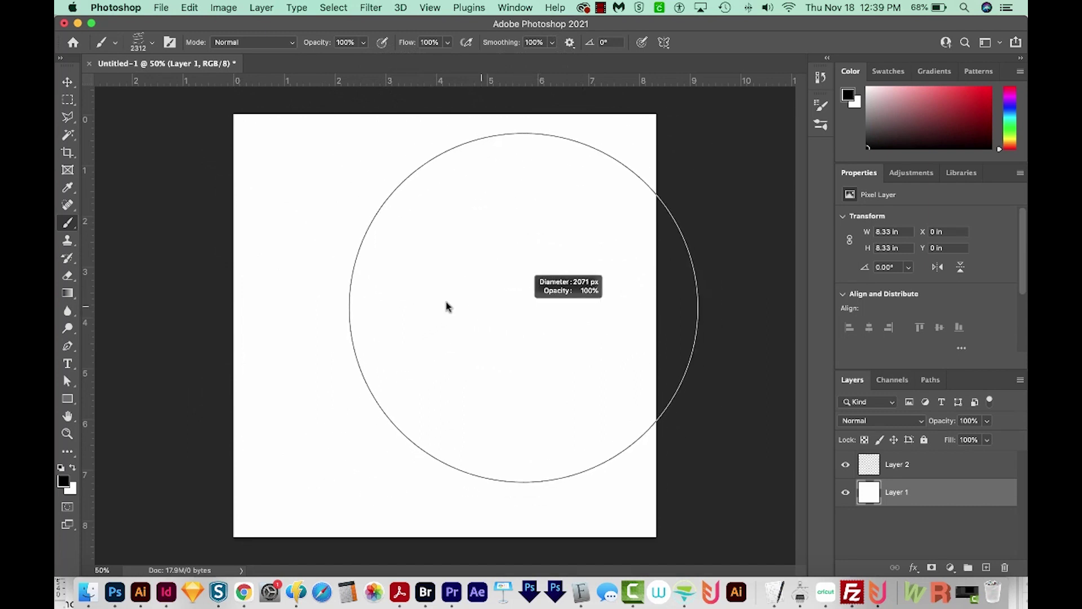
{"action": "mouse_move", "coordinate": [387, 303]}
{"action": "left_mouse_down"}
{"action": "mouse_move", "coordinate": [340, 315]}
{"action": "mouse_move", "coordinate": [207, 302]}
{"action": "mouse_move", "coordinate": [498, 315]}
{"action": "left_mouse_up"}
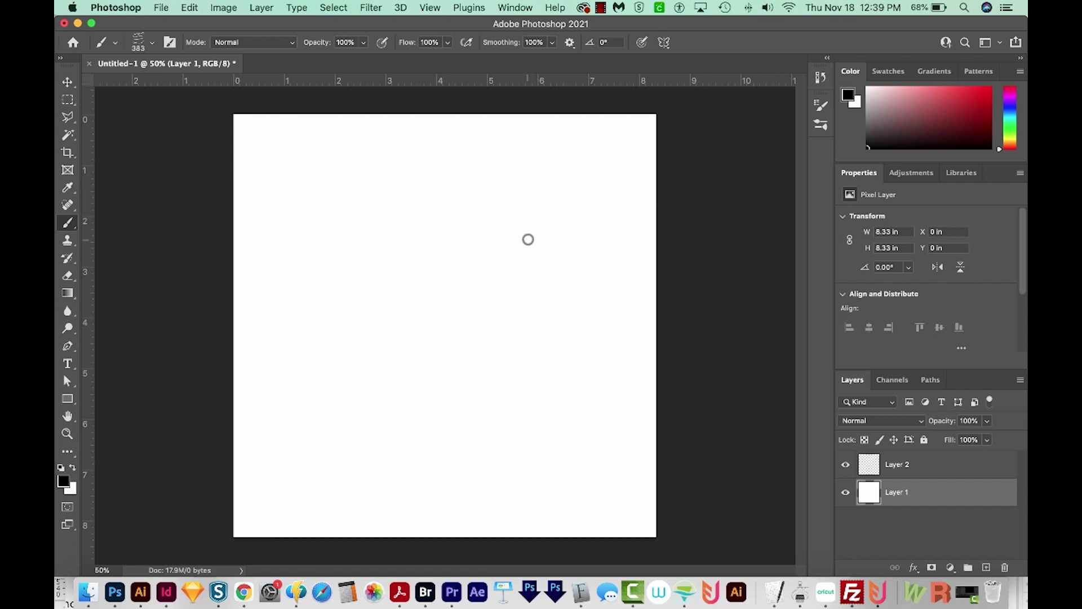
{"action": "left_click", "coordinate": [961, 99]}
- Paint two red test swashes across the canvas, then undo them
{"action": "mouse_move", "coordinate": [292, 197]}
{"action": "left_mouse_down"}
{"action": "mouse_move", "coordinate": [332, 251]}
{"action": "mouse_move", "coordinate": [481, 190]}
{"action": "mouse_move", "coordinate": [559, 221]}
{"action": "mouse_move", "coordinate": [582, 268]}
{"action": "mouse_move", "coordinate": [561, 342]}
{"action": "mouse_move", "coordinate": [502, 388]}
{"action": "mouse_move", "coordinate": [402, 398]}
{"action": "mouse_move", "coordinate": [374, 377]}
{"action": "mouse_move", "coordinate": [388, 353]}
{"action": "mouse_move", "coordinate": [428, 334]}
{"action": "mouse_move", "coordinate": [596, 359]}
{"action": "mouse_move", "coordinate": [693, 306]}
{"action": "left_mouse_up"}
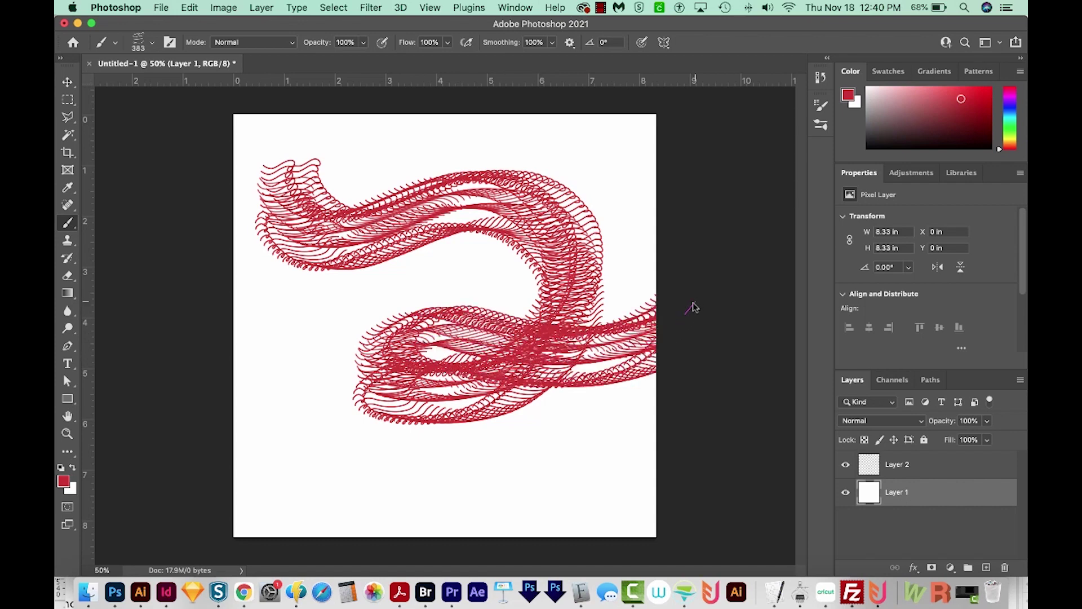
{"action": "mouse_move", "coordinate": [306, 452]}
{"action": "left_mouse_down"}
{"action": "mouse_move", "coordinate": [386, 488]}
{"action": "mouse_move", "coordinate": [519, 488]}
{"action": "mouse_move", "coordinate": [472, 443]}
{"action": "left_mouse_up"}
{"action": "key", "text": "super+z"}
{"action": "key", "text": "super+z"}
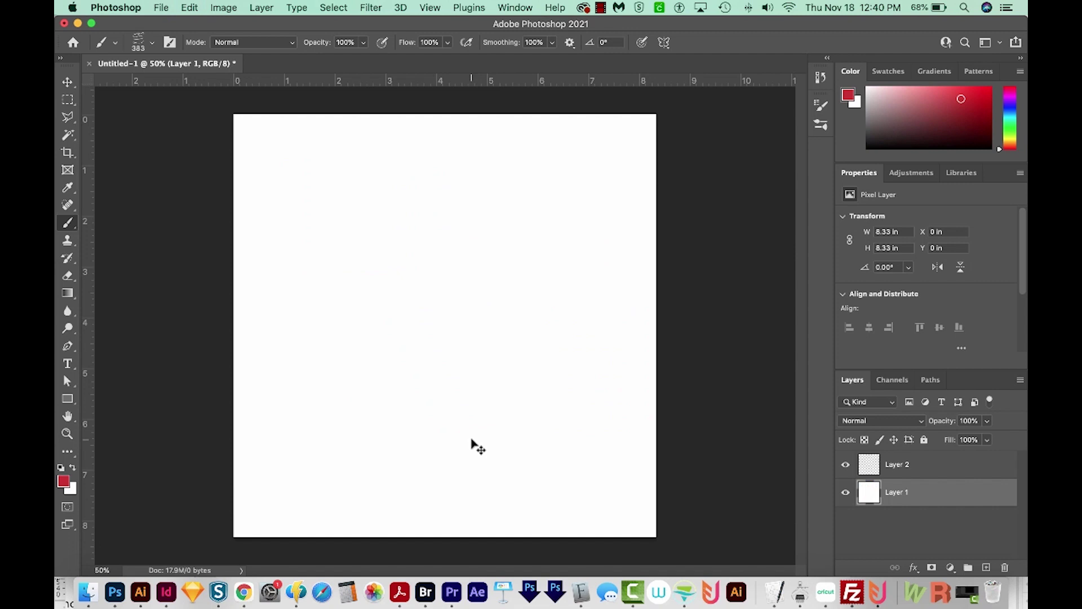
{"action": "key", "text": "alt+bracketright"}
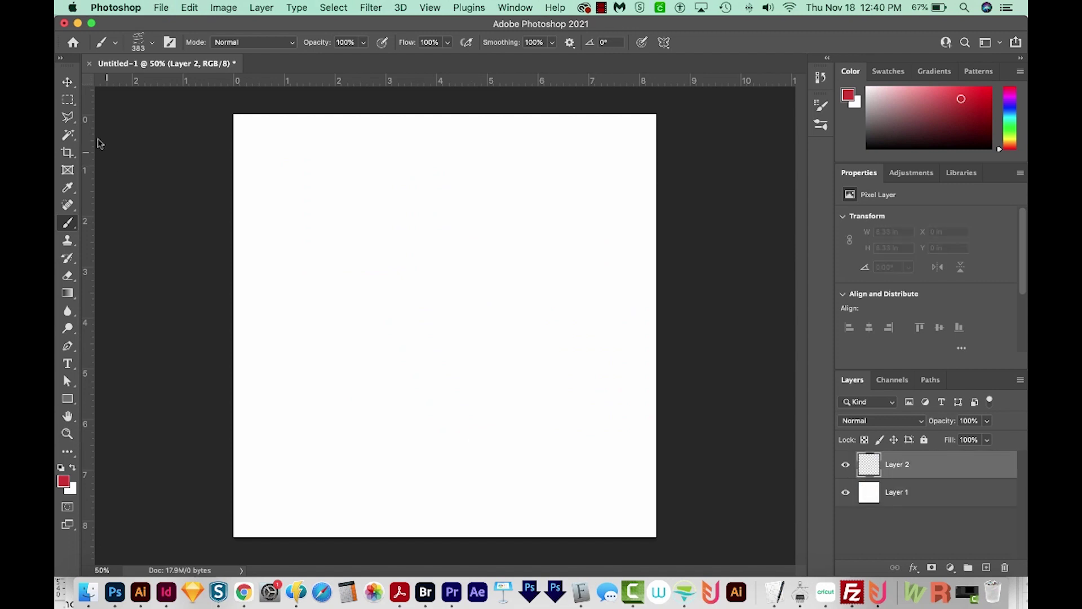
- With the freehand Lasso, select seven irregular blob areas scattered across the canvas
{"action": "left_click", "coordinate": [67, 118]}
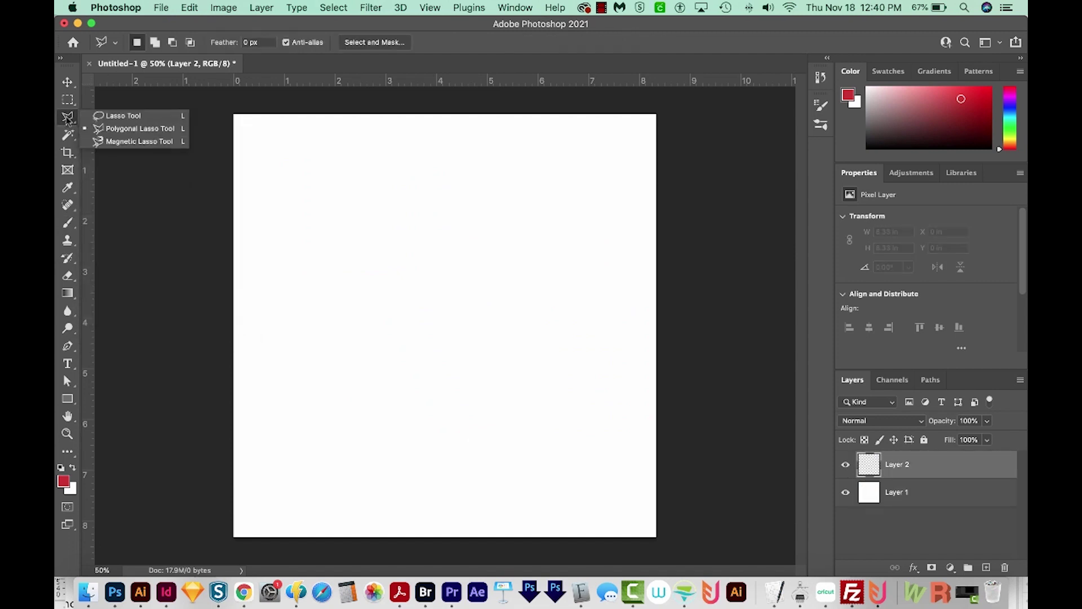
{"action": "left_click", "coordinate": [145, 119]}
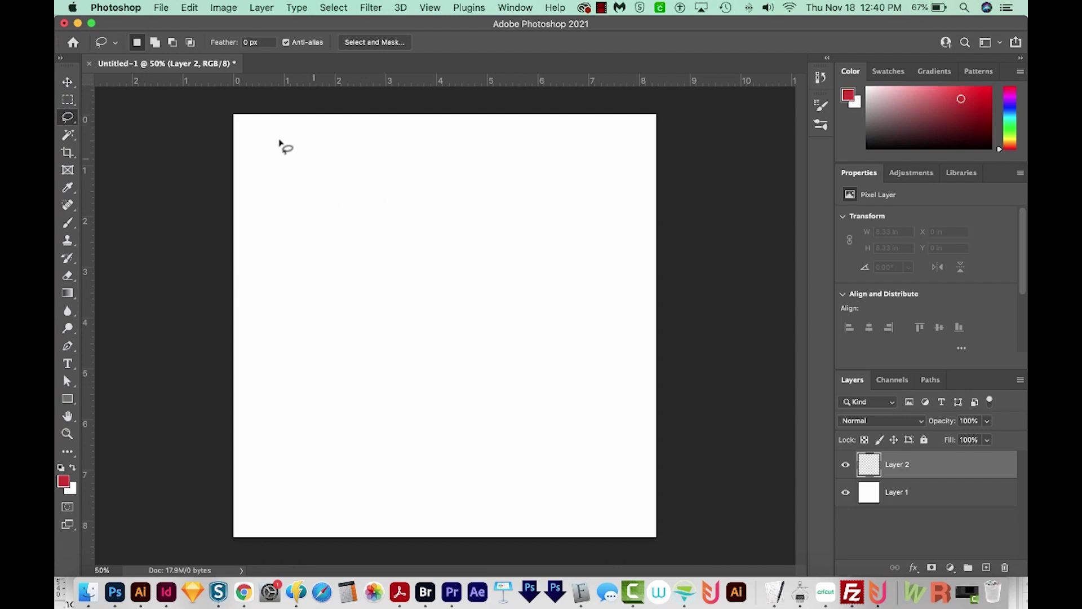
{"action": "mouse_move", "coordinate": [273, 135]}
{"action": "left_mouse_down"}
{"action": "mouse_move", "coordinate": [275, 149]}
{"action": "mouse_move", "coordinate": [285, 139]}
{"action": "mouse_move", "coordinate": [273, 137]}
{"action": "left_mouse_up"}
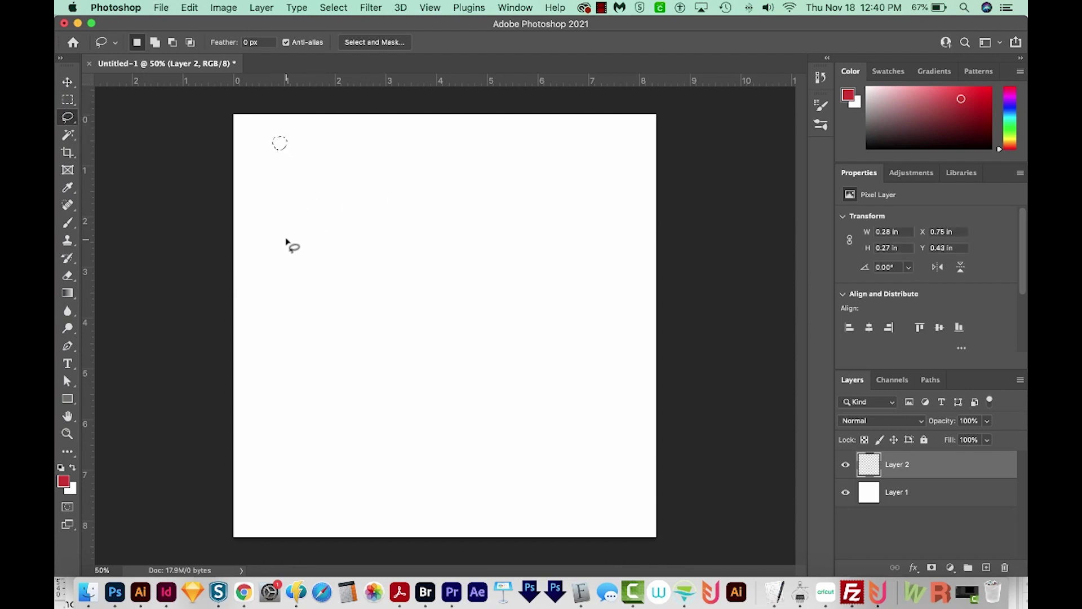
{"action": "mouse_move", "coordinate": [272, 270]}
{"action": "left_mouse_down"}
{"action": "mouse_move", "coordinate": [283, 282]}
{"action": "mouse_move", "coordinate": [286, 265]}
{"action": "mouse_move", "coordinate": [274, 266]}
{"action": "left_mouse_up"}
{"action": "mouse_move", "coordinate": [325, 182]}
{"action": "left_mouse_down"}
{"action": "mouse_move", "coordinate": [332, 214]}
{"action": "mouse_move", "coordinate": [373, 178]}
{"action": "mouse_move", "coordinate": [326, 183]}
{"action": "left_mouse_up"}
{"action": "mouse_move", "coordinate": [546, 168]}
{"action": "left_mouse_down"}
{"action": "mouse_move", "coordinate": [573, 186]}
{"action": "mouse_move", "coordinate": [550, 170]}
{"action": "left_mouse_up"}
{"action": "mouse_move", "coordinate": [436, 270]}
{"action": "left_mouse_down"}
{"action": "mouse_move", "coordinate": [433, 294]}
{"action": "mouse_move", "coordinate": [450, 297]}
{"action": "mouse_move", "coordinate": [436, 272]}
{"action": "left_mouse_up"}
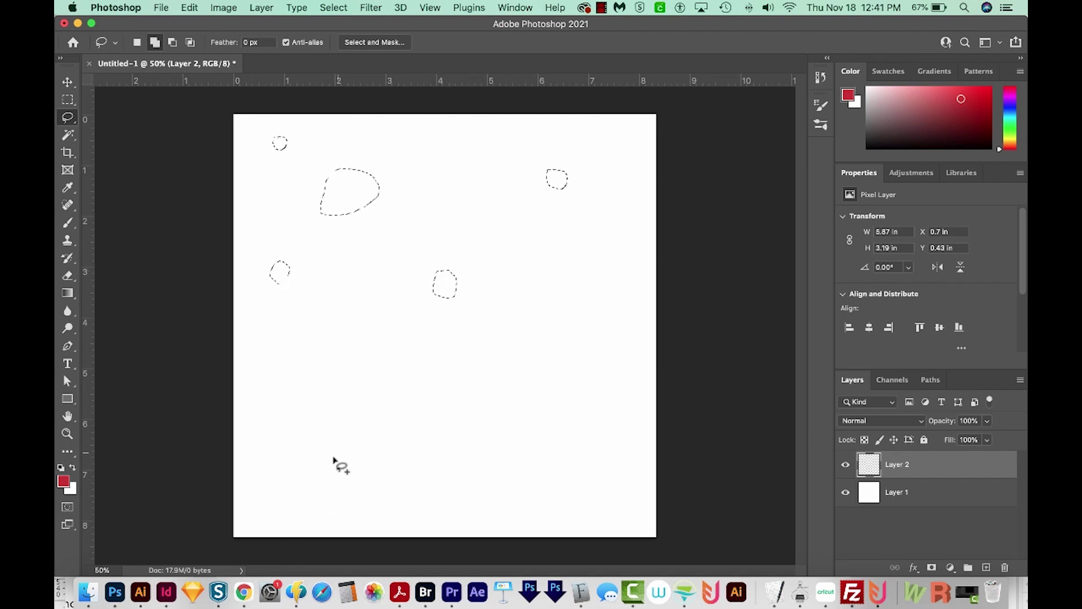
{"action": "mouse_move", "coordinate": [289, 454]}
{"action": "left_mouse_down"}
{"action": "mouse_move", "coordinate": [296, 473]}
{"action": "mouse_move", "coordinate": [305, 459]}
{"action": "mouse_move", "coordinate": [296, 453]}
{"action": "left_mouse_up"}
{"action": "left_click_drag", "start_coordinate": [642, 510], "coordinate": [626, 503]}
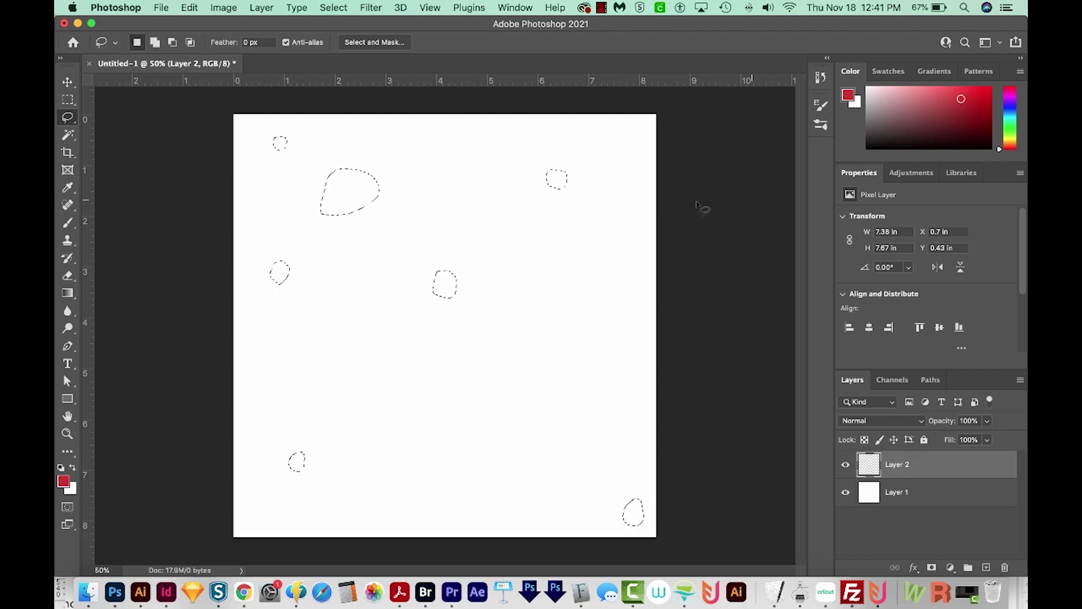
- Reset to default colours and fill the blob selections with black
{"action": "key", "text": "d"}
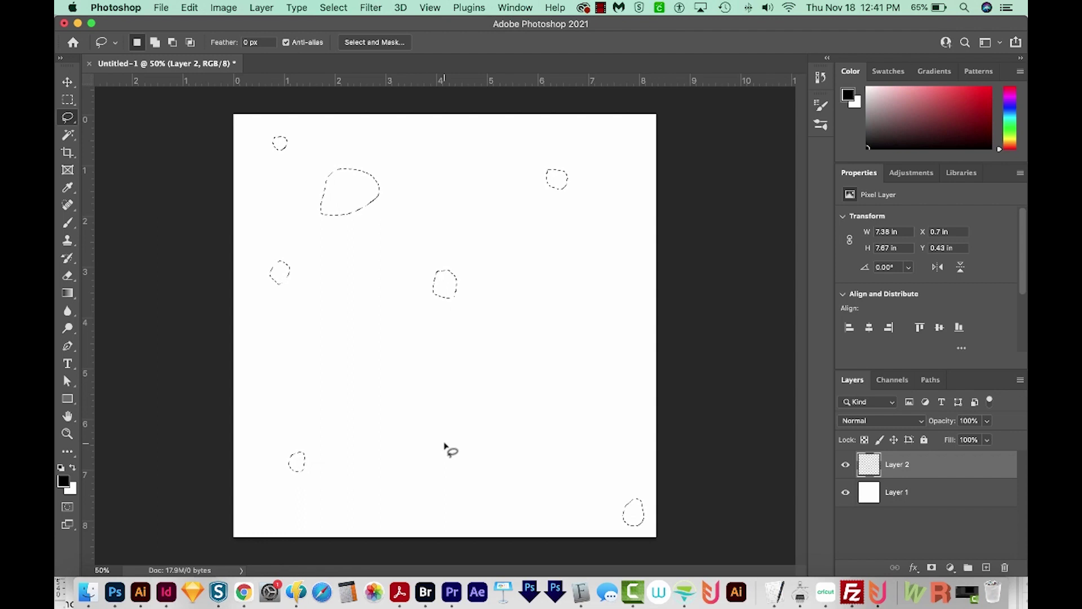
{"action": "key", "text": "alt"}
{"action": "key", "text": "alt+BackSpace"}
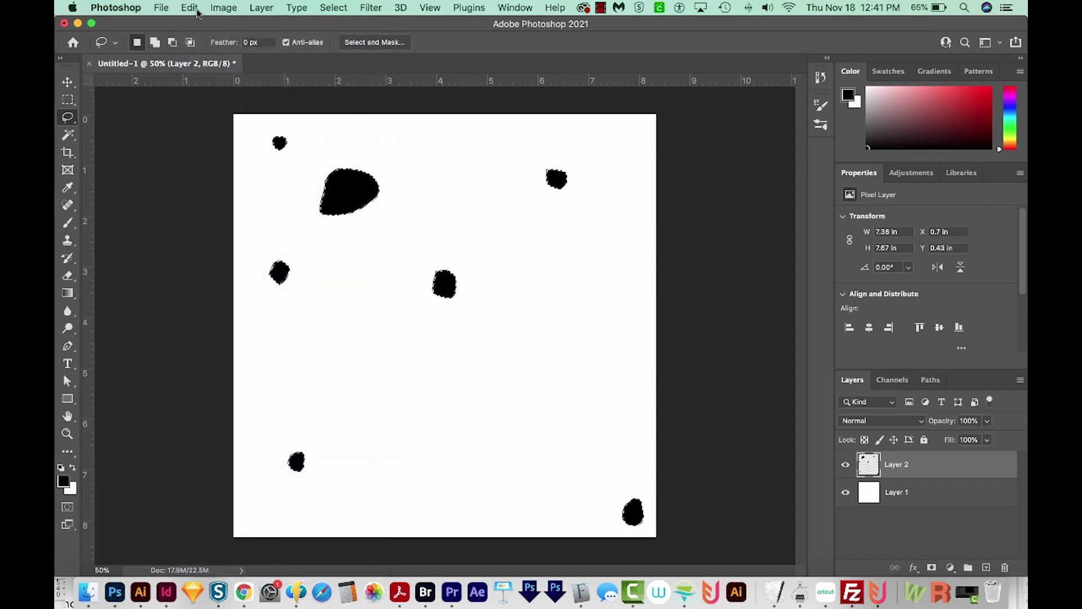
{"action": "left_click", "coordinate": [197, 12]}
- Define a brush preset named 'Splatter' from the black blobs
{"action": "left_click", "coordinate": [237, 381]}
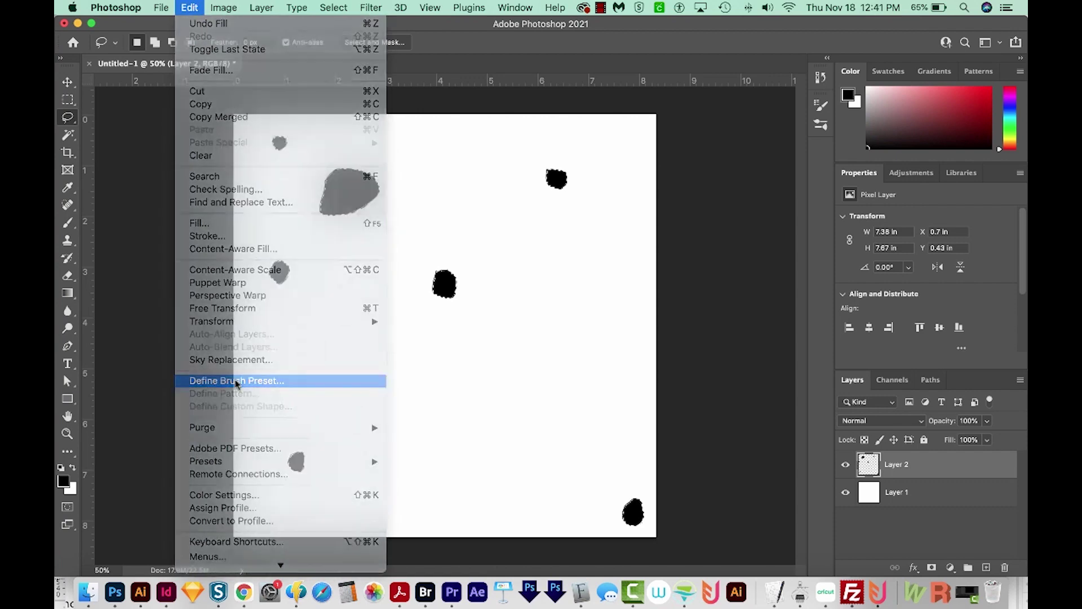
{"action": "type", "text": "S"}
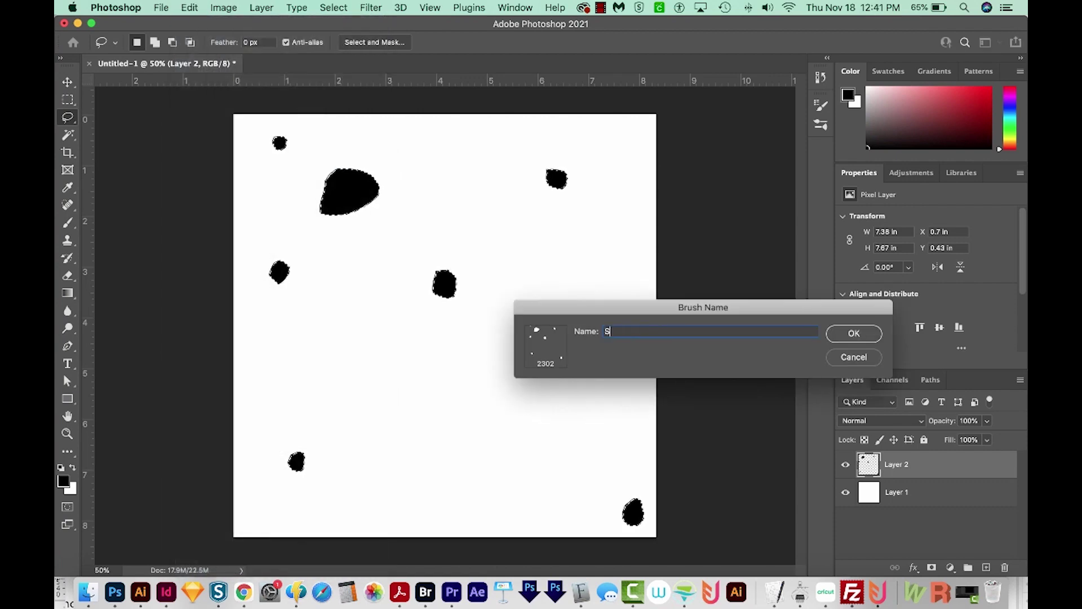
{"action": "type", "text": "platter"}
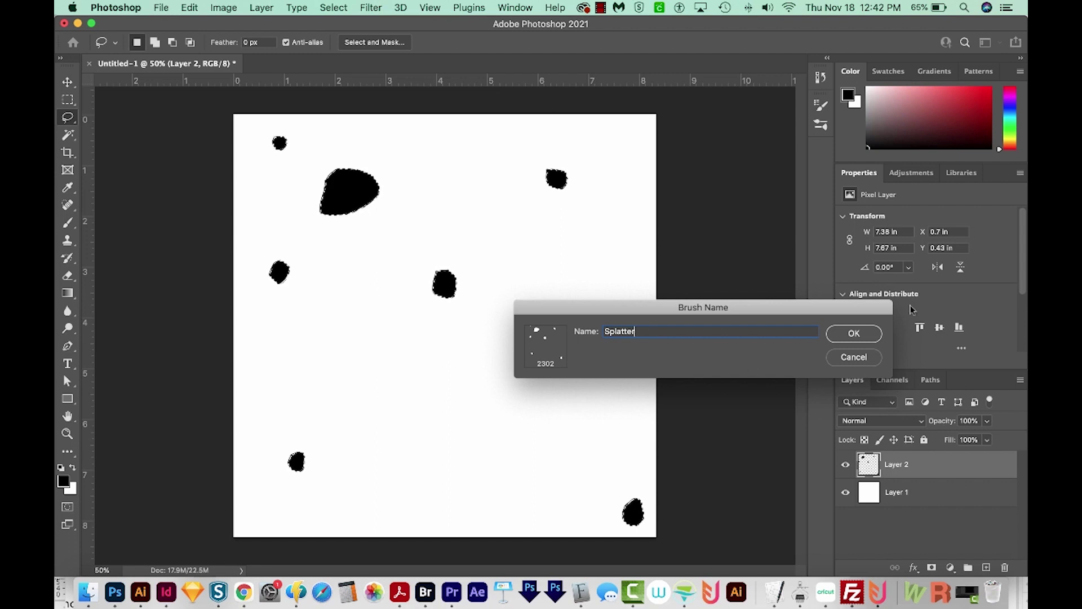
{"action": "left_click", "coordinate": [854, 333]}
{"action": "key", "text": "b"}
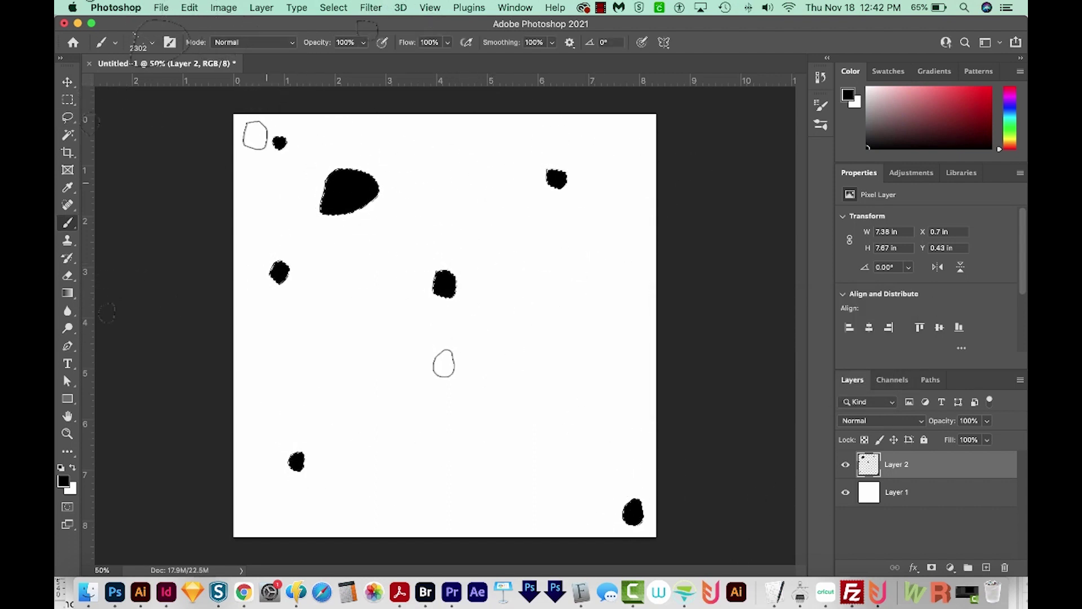
- Shrink the brush to 365 px, add Layer 3, and hide Layer 2
{"action": "mouse_move", "coordinate": [552, 312]}
{"action": "left_mouse_down"}
{"action": "mouse_move", "coordinate": [361, 299]}
{"action": "mouse_move", "coordinate": [254, 299]}
{"action": "mouse_move", "coordinate": [228, 311]}
{"action": "left_mouse_up"}
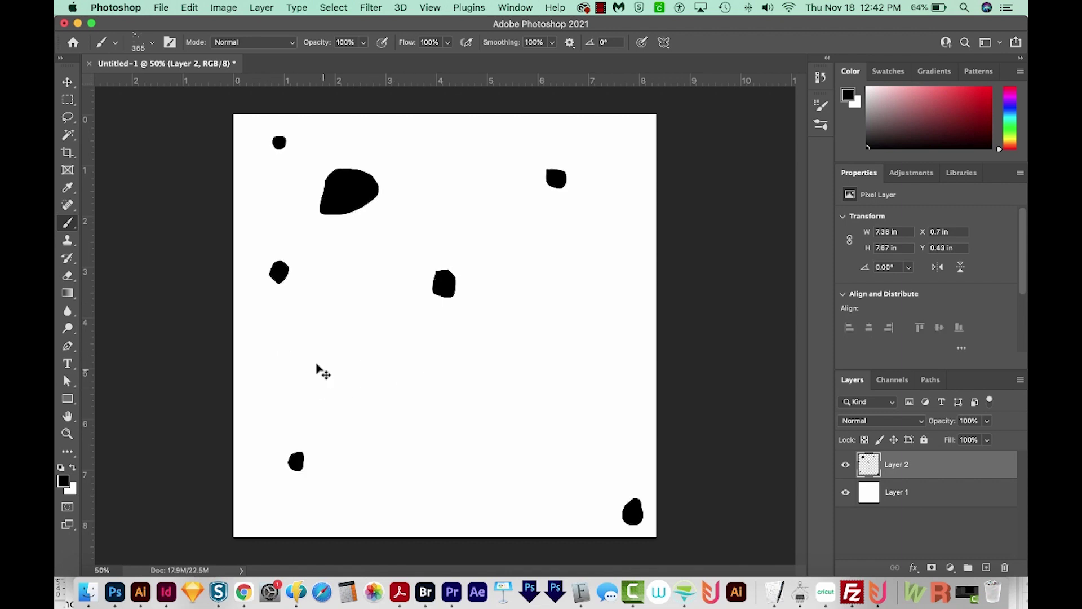
{"action": "left_click", "coordinate": [986, 567]}
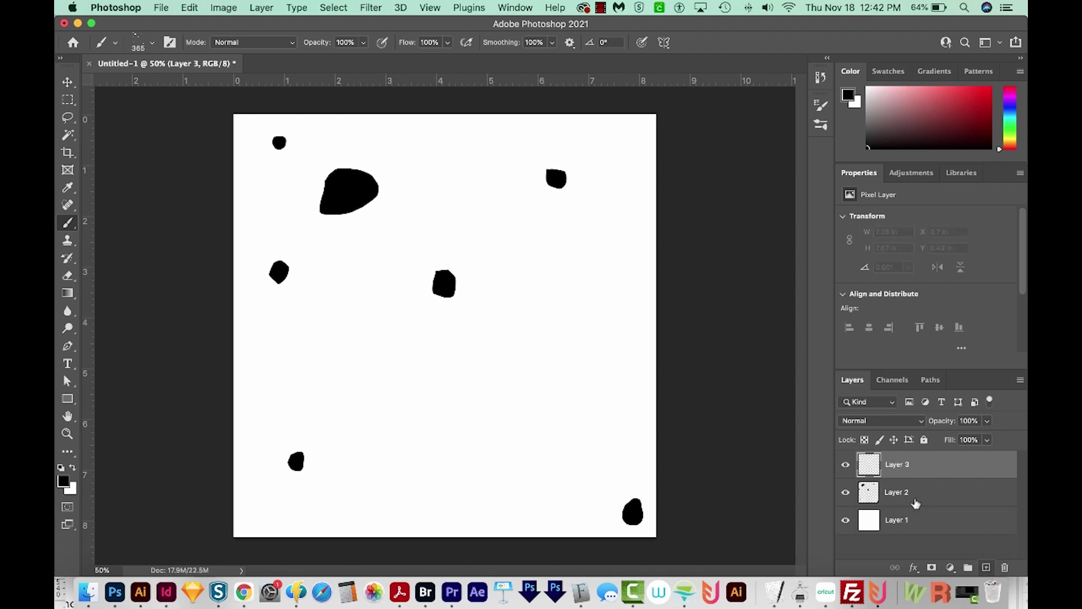
{"action": "left_click", "coordinate": [845, 493]}
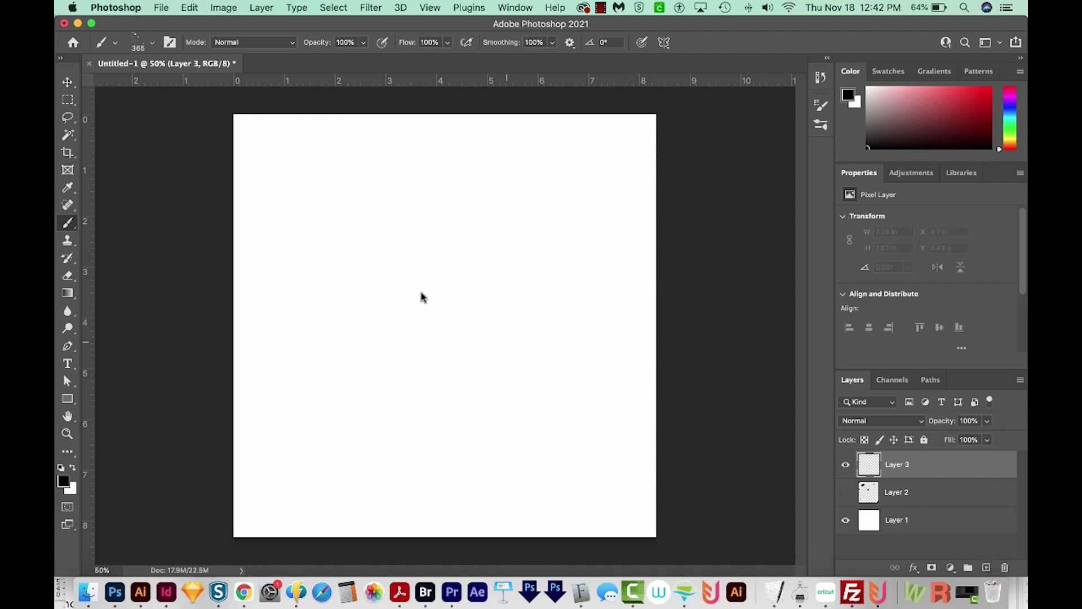
- Paint test strokes and dabs on Layer 3, then select all and delete them
{"action": "left_click_drag", "start_coordinate": [319, 183], "coordinate": [417, 234]}
{"action": "mouse_move", "coordinate": [421, 168]}
{"action": "left_mouse_down"}
{"action": "mouse_move", "coordinate": [495, 244]}
{"action": "mouse_move", "coordinate": [479, 367]}
{"action": "mouse_move", "coordinate": [386, 271]}
{"action": "mouse_move", "coordinate": [652, 349]}
{"action": "left_mouse_up"}
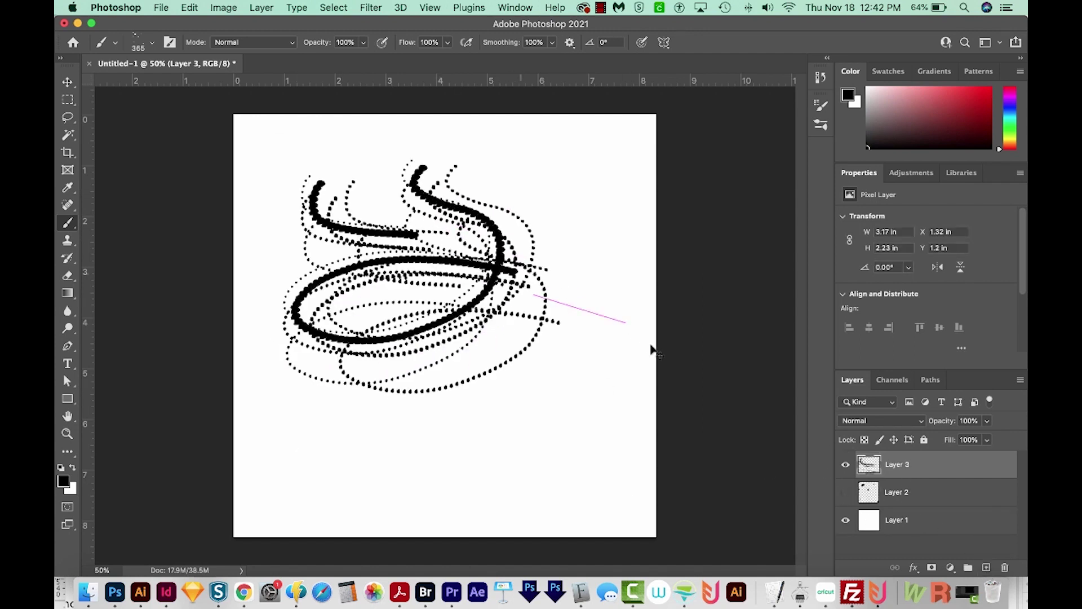
{"action": "left_click", "coordinate": [314, 453]}
{"action": "left_click", "coordinate": [423, 452]}
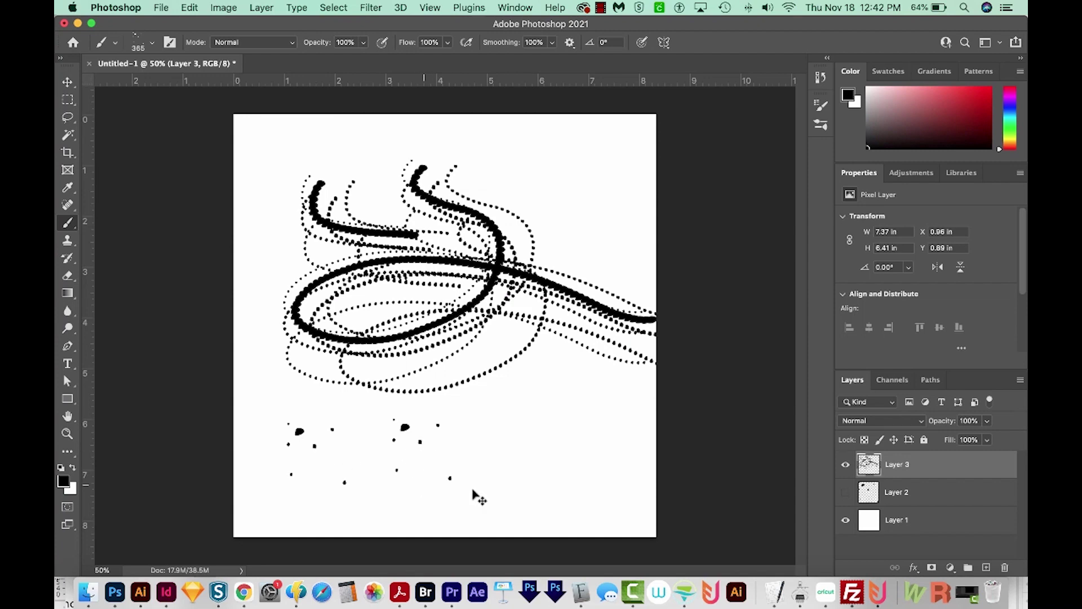
{"action": "left_click", "coordinate": [550, 402]}
{"action": "left_click", "coordinate": [562, 459]}
{"action": "left_click", "coordinate": [527, 424]}
{"action": "key", "text": "super+a"}
{"action": "key", "text": "Delete"}
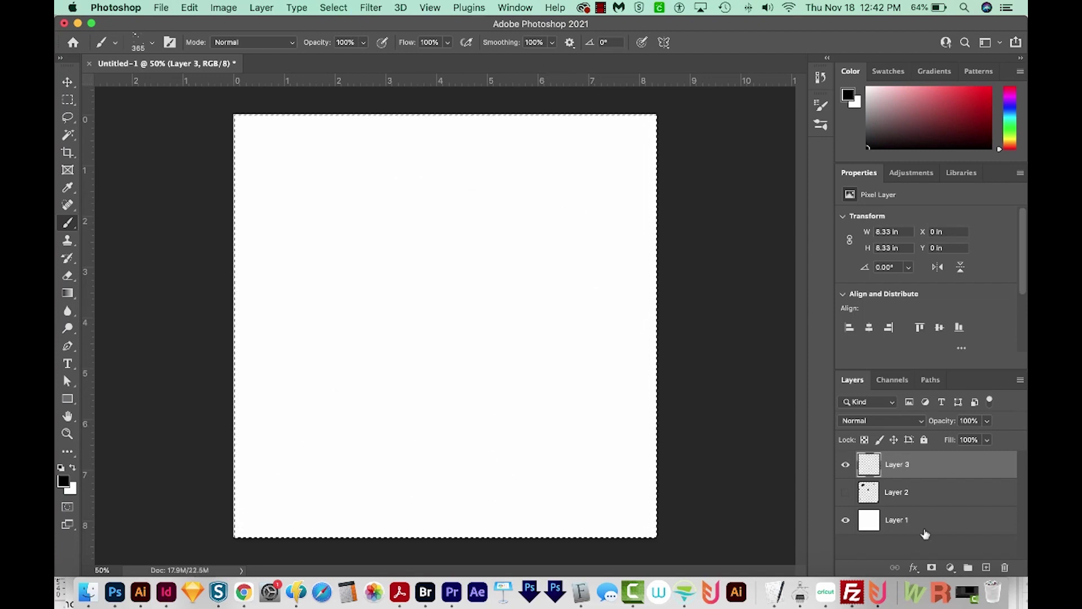
- Show and clear Layer 2's black blobs, delete Layer 3, and deselect
{"action": "left_click", "coordinate": [930, 492]}
{"action": "left_click", "coordinate": [845, 492]}
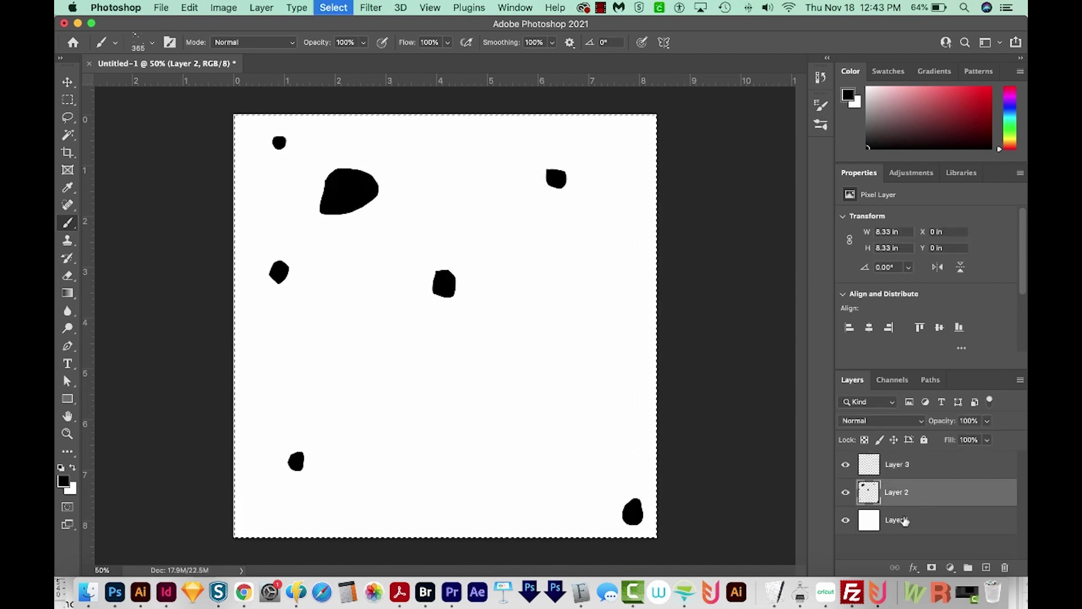
{"action": "key", "text": "Delete"}
{"action": "mouse_move", "coordinate": [952, 468]}
{"action": "left_mouse_down"}
{"action": "mouse_move", "coordinate": [971, 562]}
{"action": "mouse_move", "coordinate": [1005, 568]}
{"action": "left_mouse_up"}
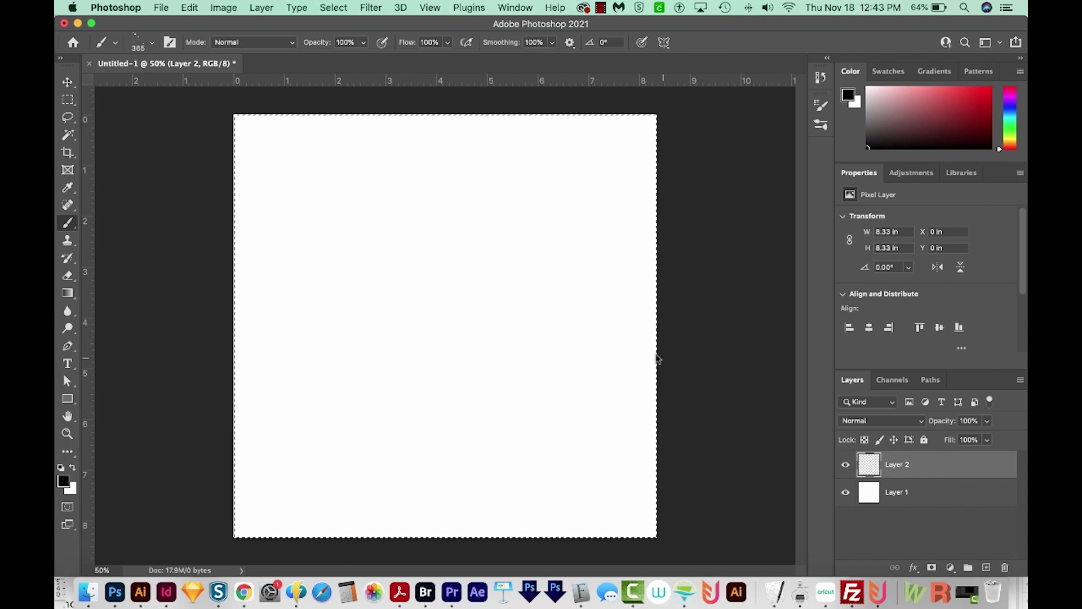
{"action": "key", "text": "super+d"}
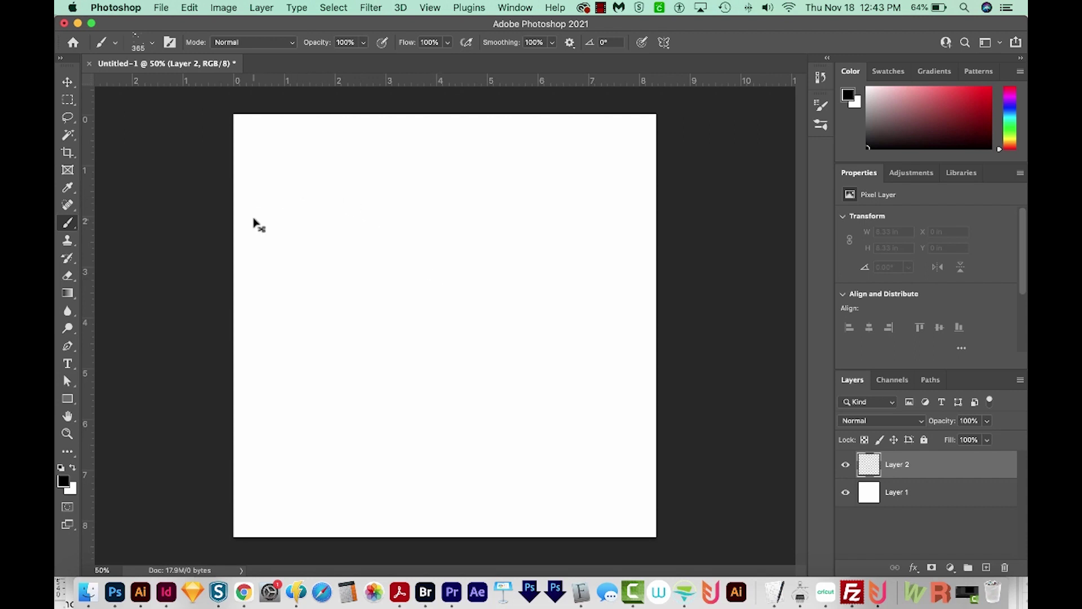
- With the Pen tool, draw a small upper-left triangle and a curvy closed shape below it
{"action": "key", "text": "p"}
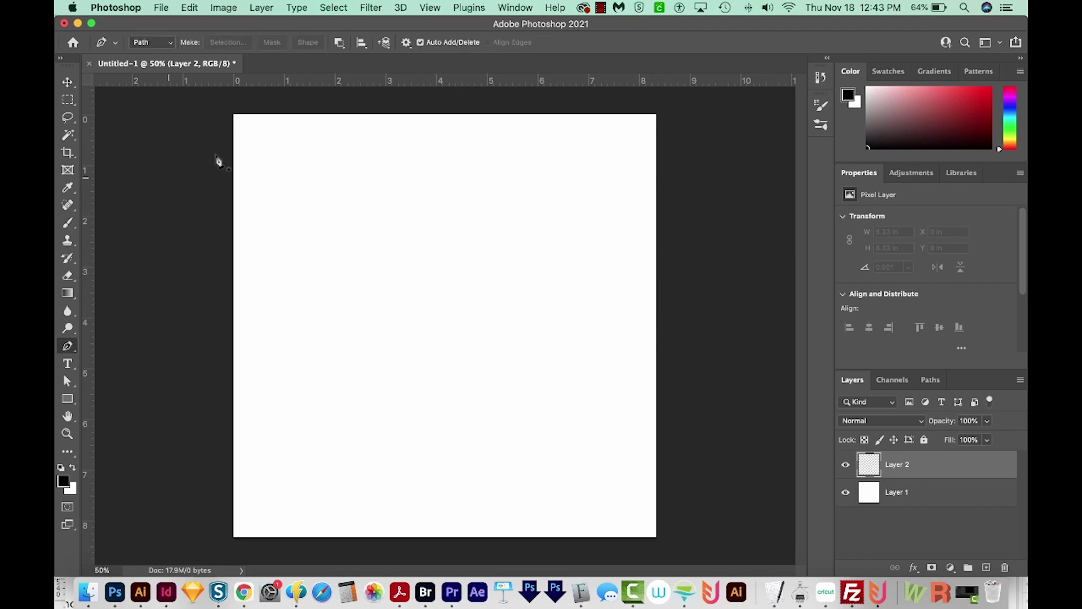
{"action": "left_click", "coordinate": [254, 135]}
{"action": "left_click", "coordinate": [266, 141]}
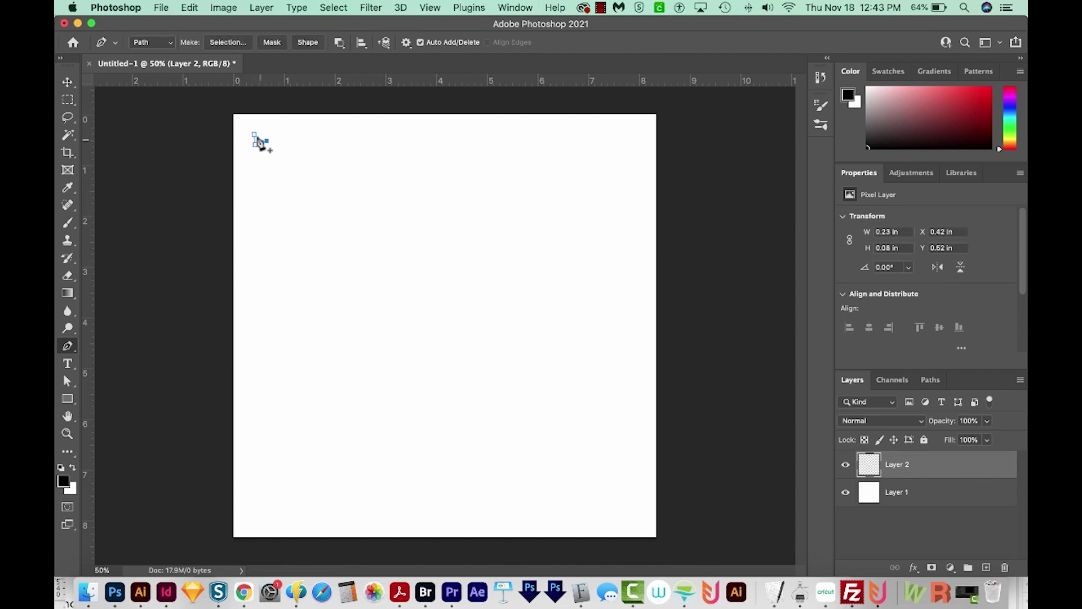
{"action": "left_click", "coordinate": [254, 135]}
{"action": "left_click", "coordinate": [262, 240]}
{"action": "left_click", "coordinate": [285, 243]}
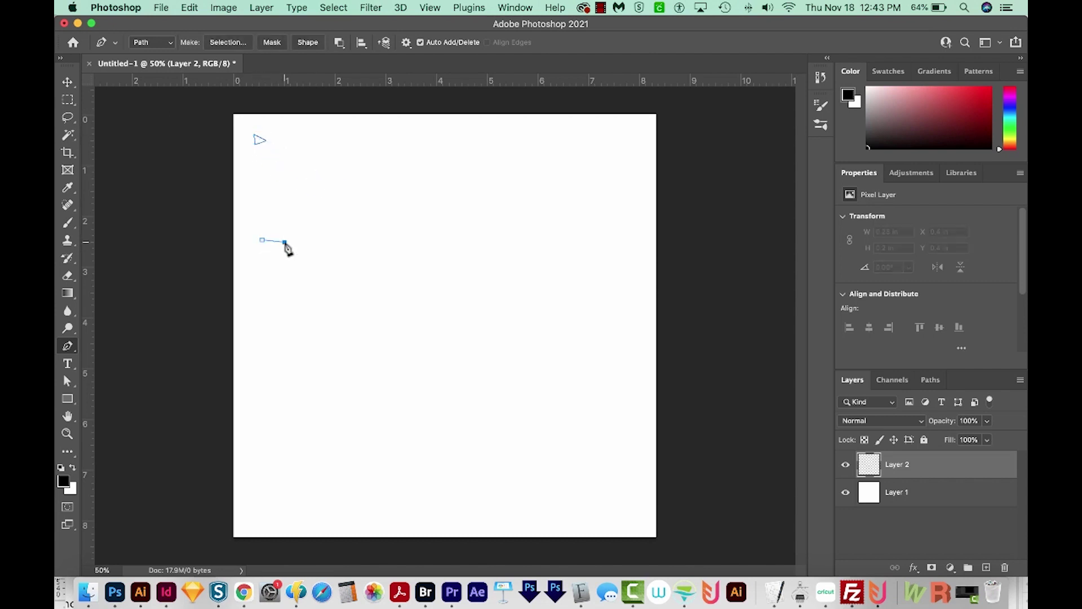
{"action": "left_click_drag", "start_coordinate": [300, 273], "coordinate": [312, 268]}
{"action": "left_click", "coordinate": [285, 282]}
{"action": "left_click", "coordinate": [277, 247]}
{"action": "left_click", "coordinate": [261, 239]}
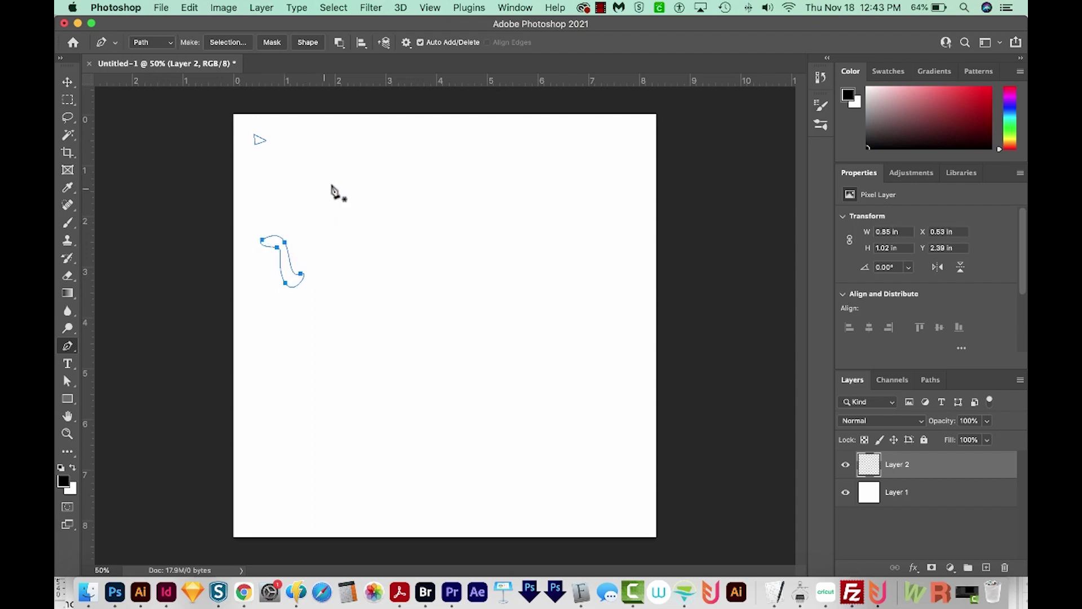
- Draw an oval near the top, a triangle at upper right, and a curved top-right shape
{"action": "left_click", "coordinate": [343, 164]}
{"action": "left_click_drag", "start_coordinate": [361, 194], "coordinate": [381, 213]}
{"action": "left_click", "coordinate": [372, 179]}
{"action": "left_click", "coordinate": [343, 164]}
{"action": "left_click", "coordinate": [547, 172]}
{"action": "left_click", "coordinate": [518, 215]}
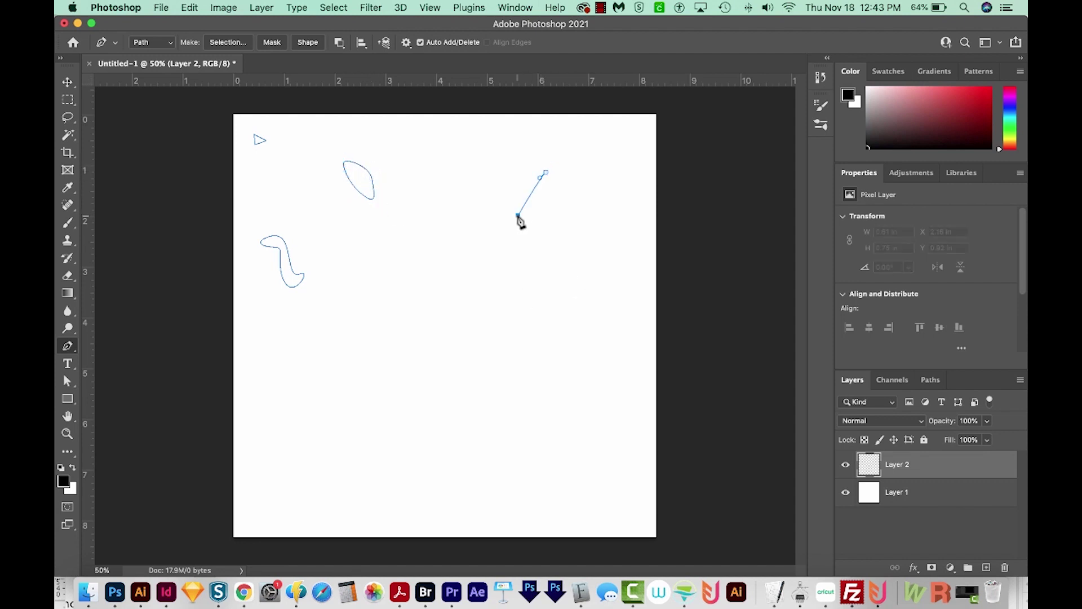
{"action": "left_click", "coordinate": [554, 198]}
{"action": "left_click", "coordinate": [547, 172]}
{"action": "left_click", "coordinate": [624, 124]}
{"action": "left_click_drag", "start_coordinate": [607, 143], "coordinate": [602, 164]}
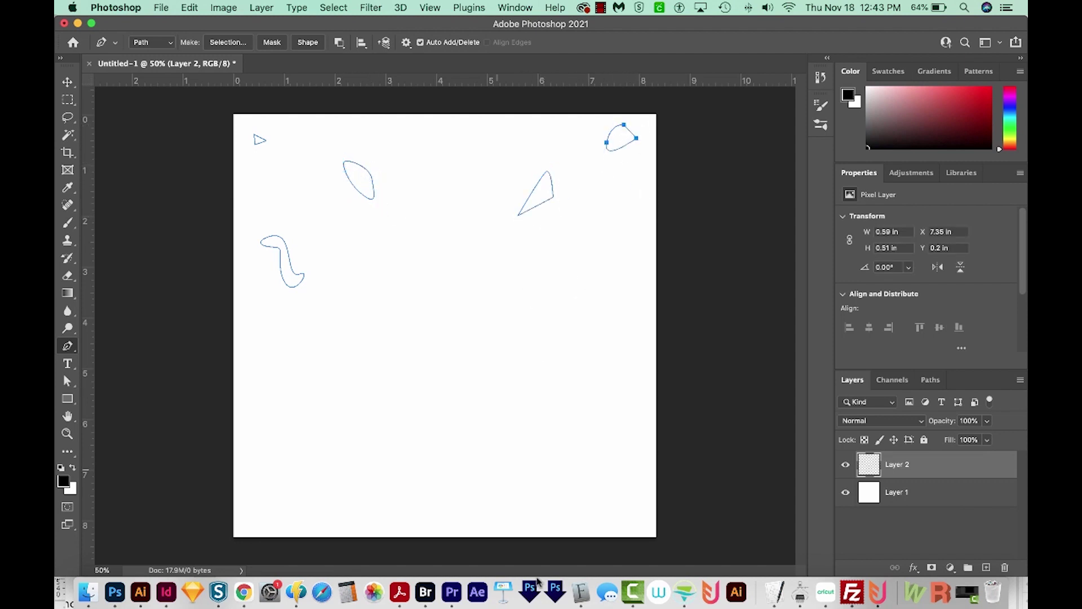
{"action": "left_click", "coordinate": [636, 498]}
- Draw closed triangles at bottom right and centre, plus a curved shape at bottom left
{"action": "left_click", "coordinate": [619, 518]}
{"action": "left_click", "coordinate": [637, 523]}
{"action": "left_click", "coordinate": [636, 498]}
{"action": "left_click", "coordinate": [465, 361]}
{"action": "left_click", "coordinate": [461, 396]}
{"action": "left_click", "coordinate": [530, 383]}
{"action": "left_click", "coordinate": [464, 361]}
{"action": "left_click", "coordinate": [262, 488]}
{"action": "left_click", "coordinate": [259, 514]}
{"action": "left_click_drag", "start_coordinate": [258, 523], "coordinate": [267, 519]}
{"action": "left_click", "coordinate": [285, 487]}
{"action": "left_click", "coordinate": [262, 488]}
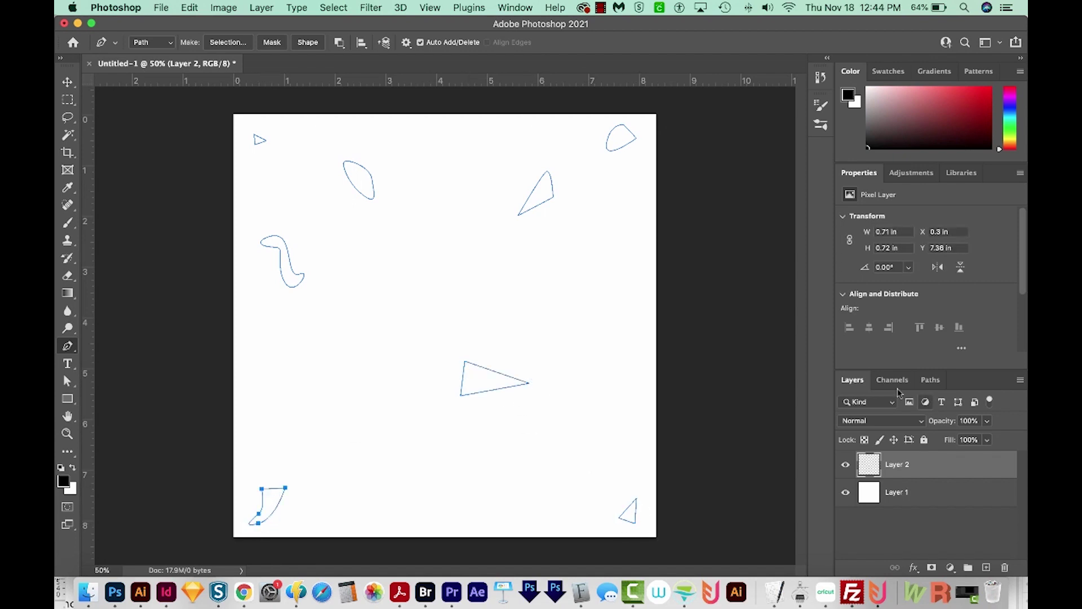
- Save the Work Path as Path 1 in the Paths panel and load it as a selection
{"action": "left_click", "coordinate": [931, 381]}
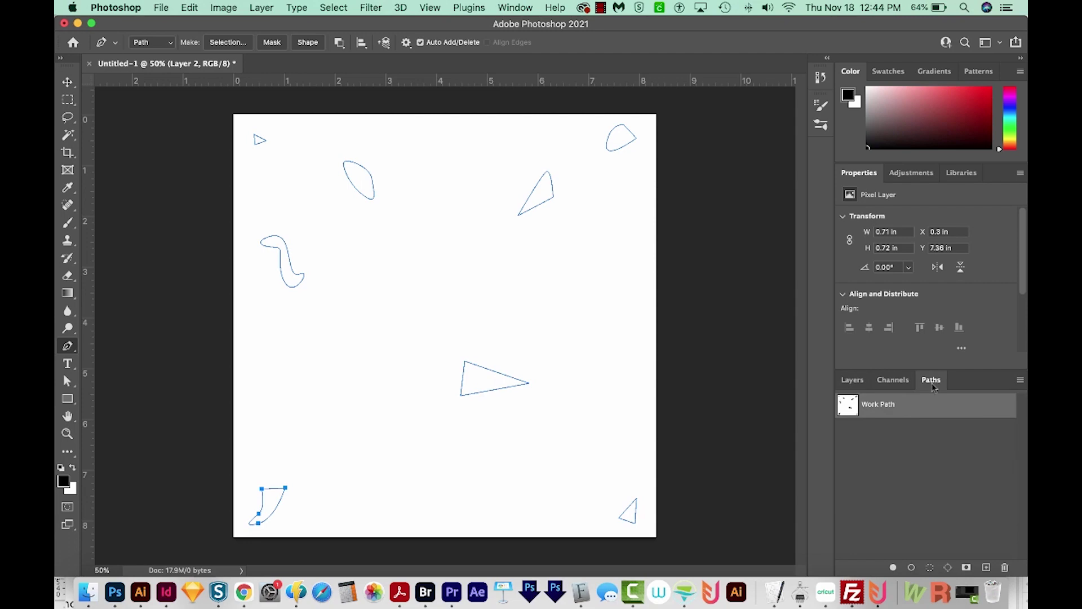
{"action": "left_click", "coordinate": [506, 8]}
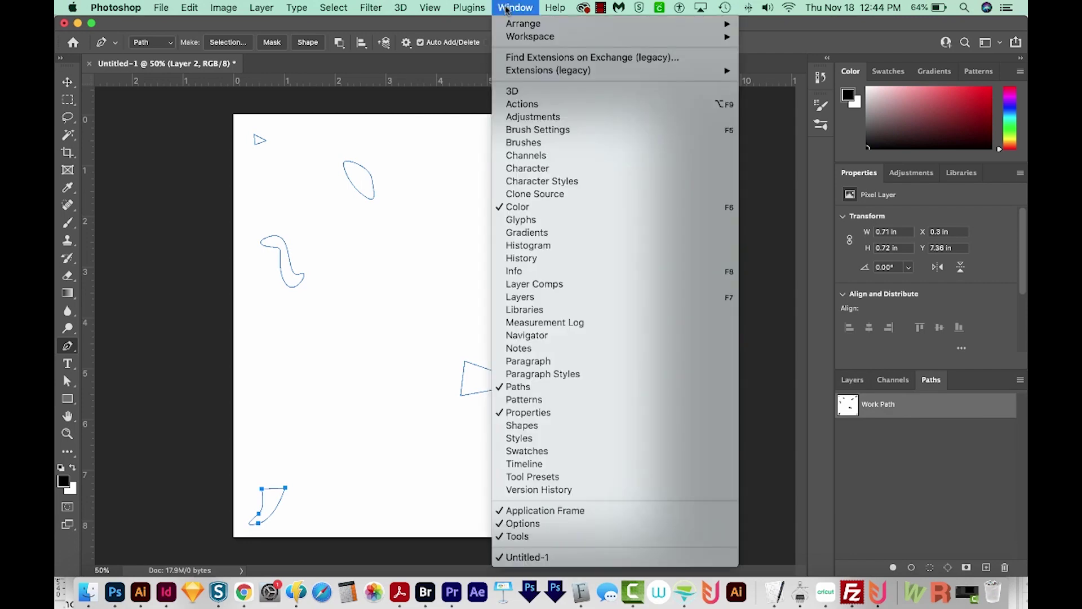
{"action": "left_click", "coordinate": [783, 47]}
{"action": "left_click", "coordinate": [370, 7]}
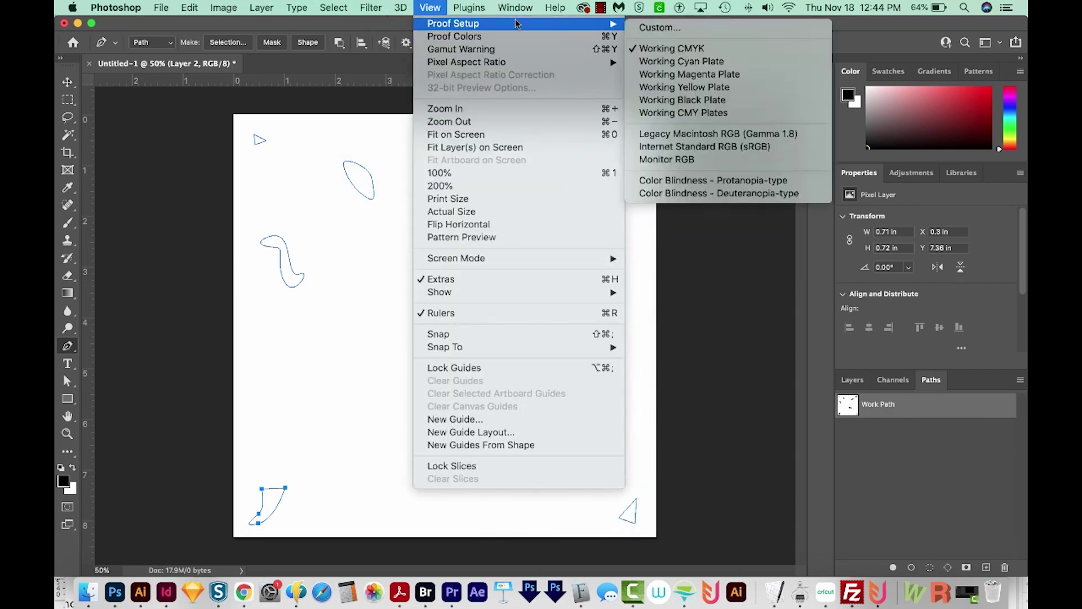
{"action": "mouse_move", "coordinate": [519, 10]}
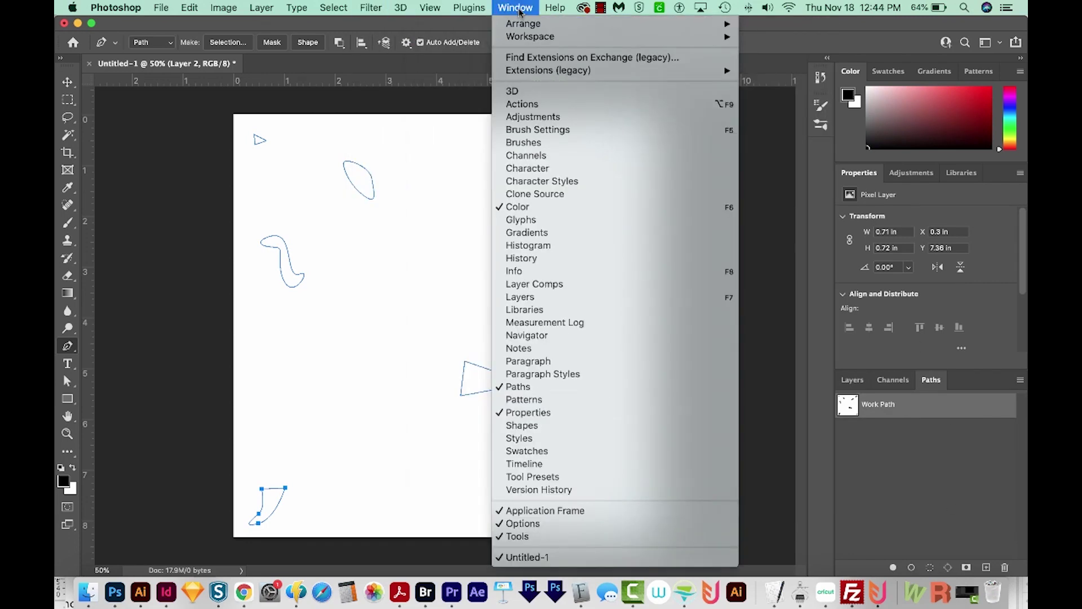
{"action": "left_click", "coordinate": [524, 388]}
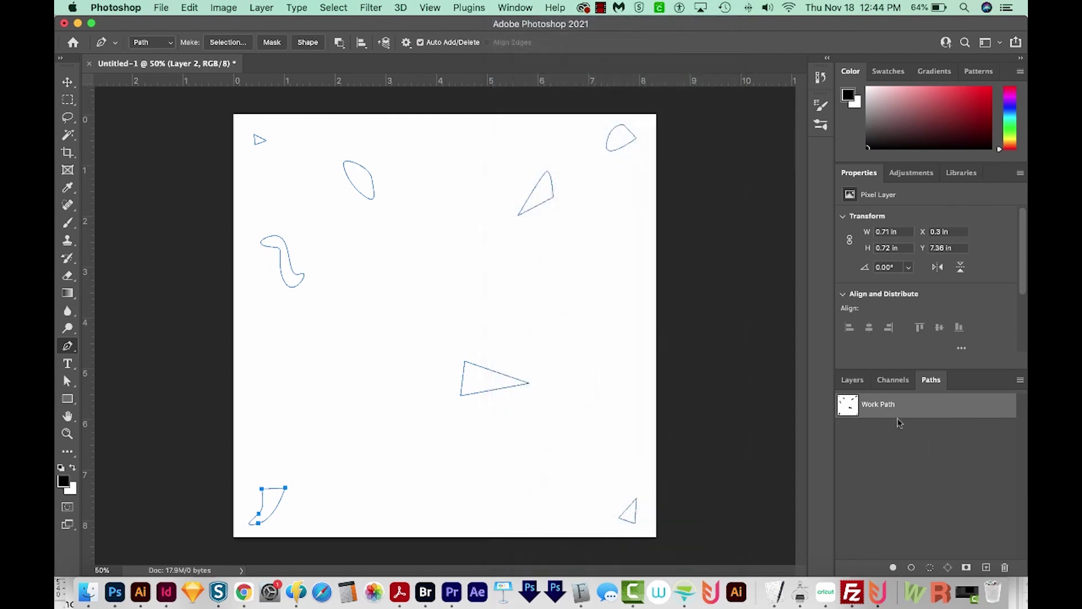
{"action": "double_click", "coordinate": [875, 404]}
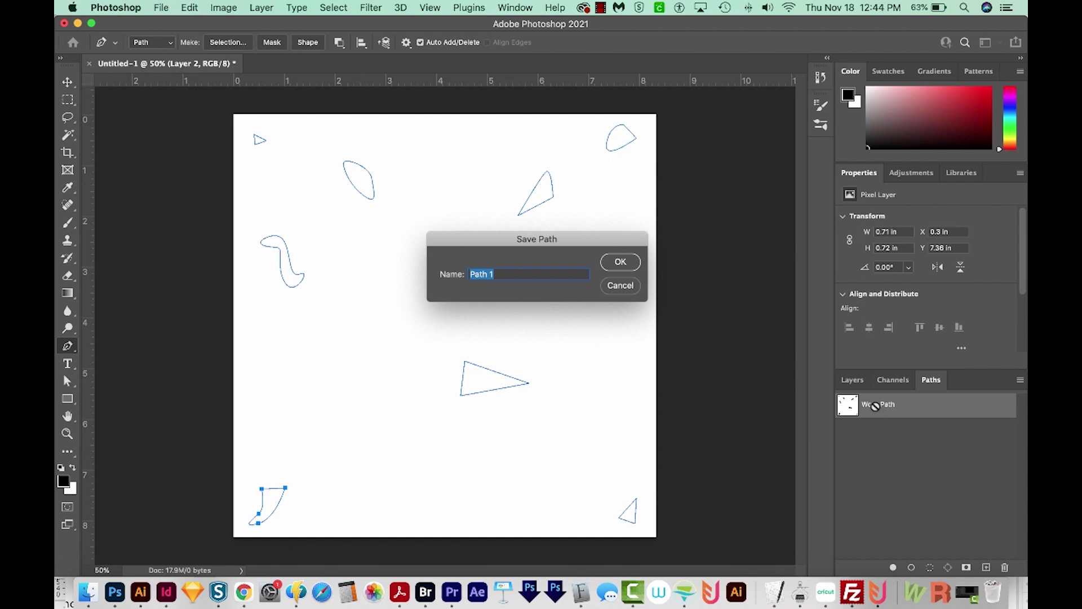
{"action": "key", "text": "Return"}
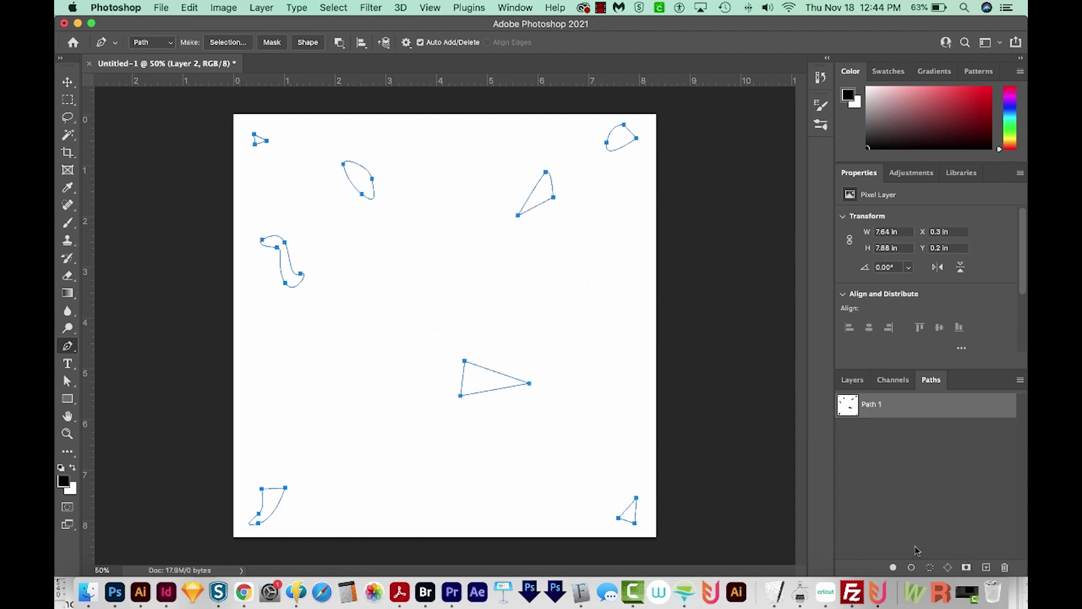
{"action": "left_click", "coordinate": [848, 407], "text": "super"}
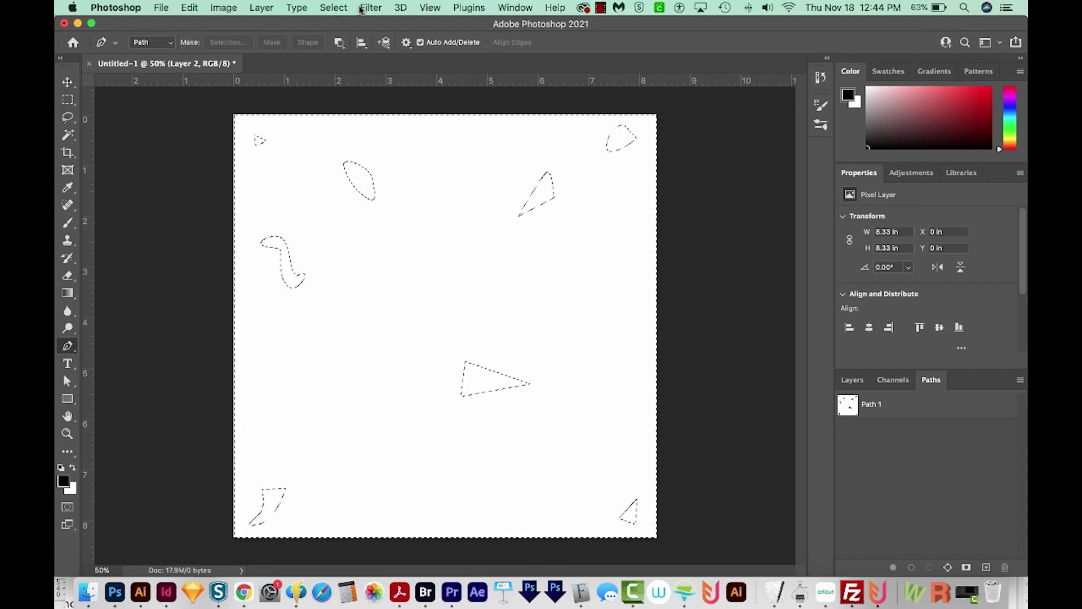
- Invert the selection to the eight shapes, fill them black on Layer 2, and deselect
{"action": "left_click", "coordinate": [334, 7]}
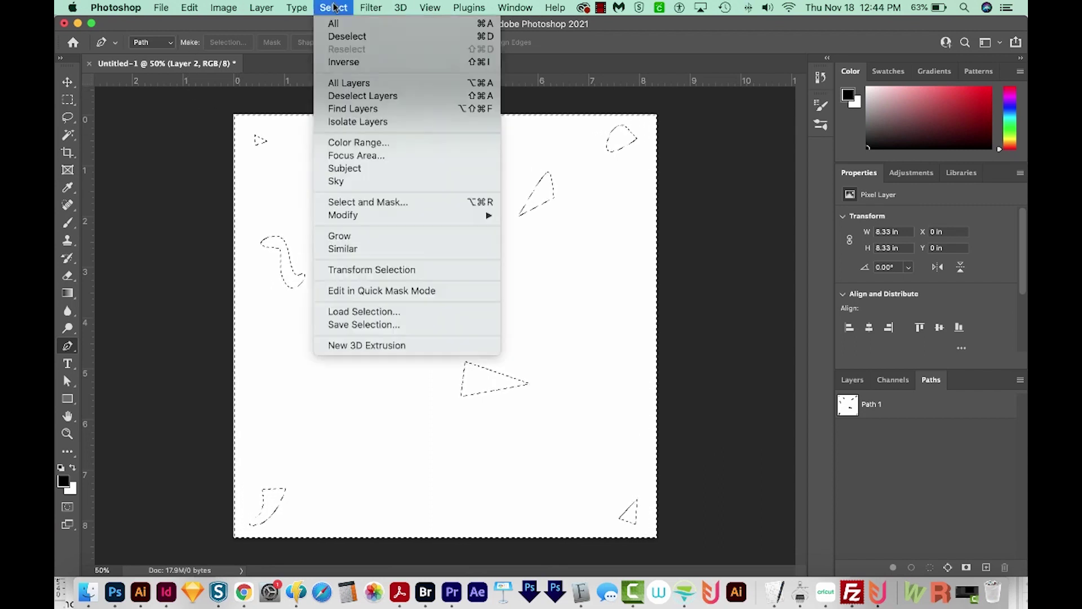
{"action": "left_click", "coordinate": [375, 62]}
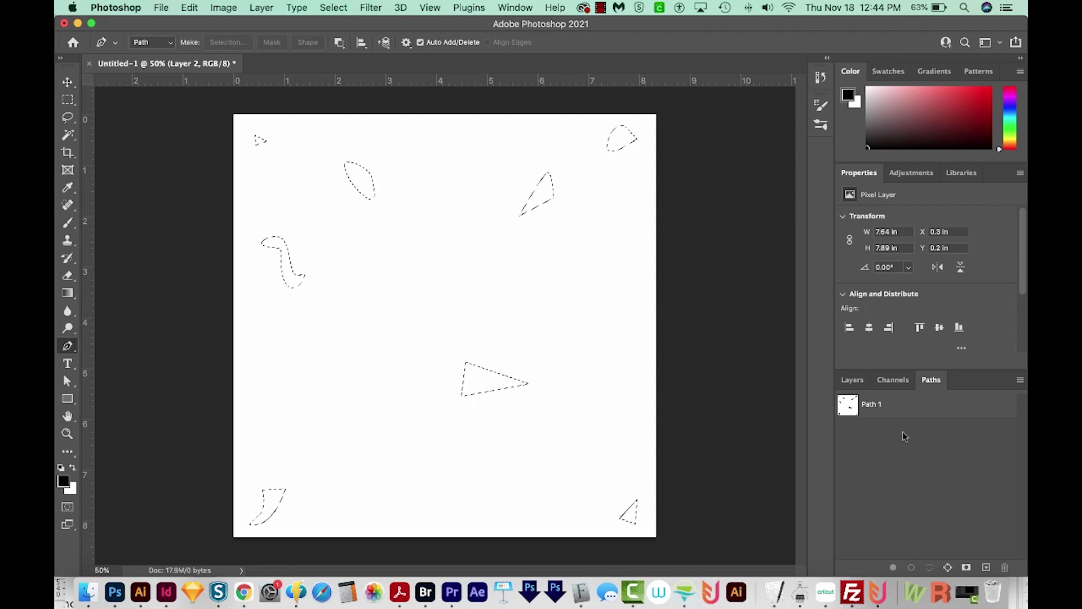
{"action": "left_click", "coordinate": [864, 382]}
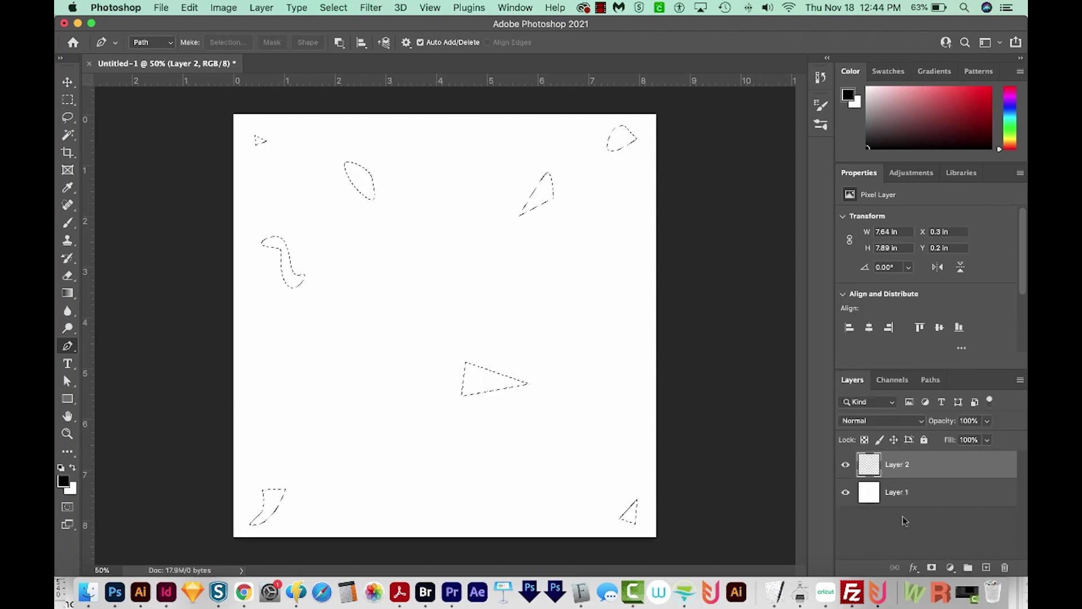
{"action": "key", "text": "alt+BackSpace"}
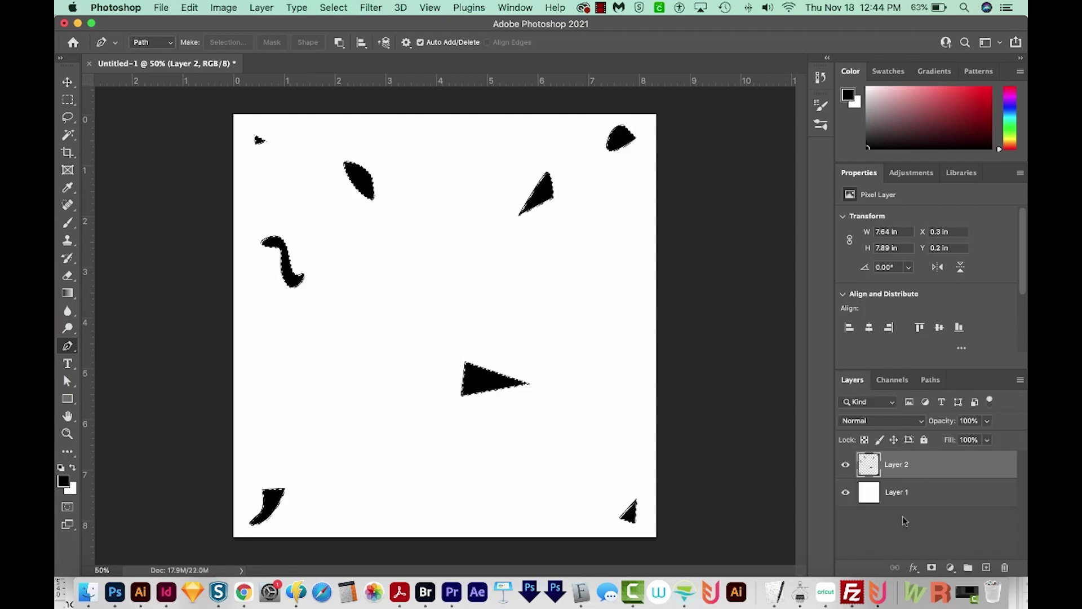
{"action": "key", "text": "super+d"}
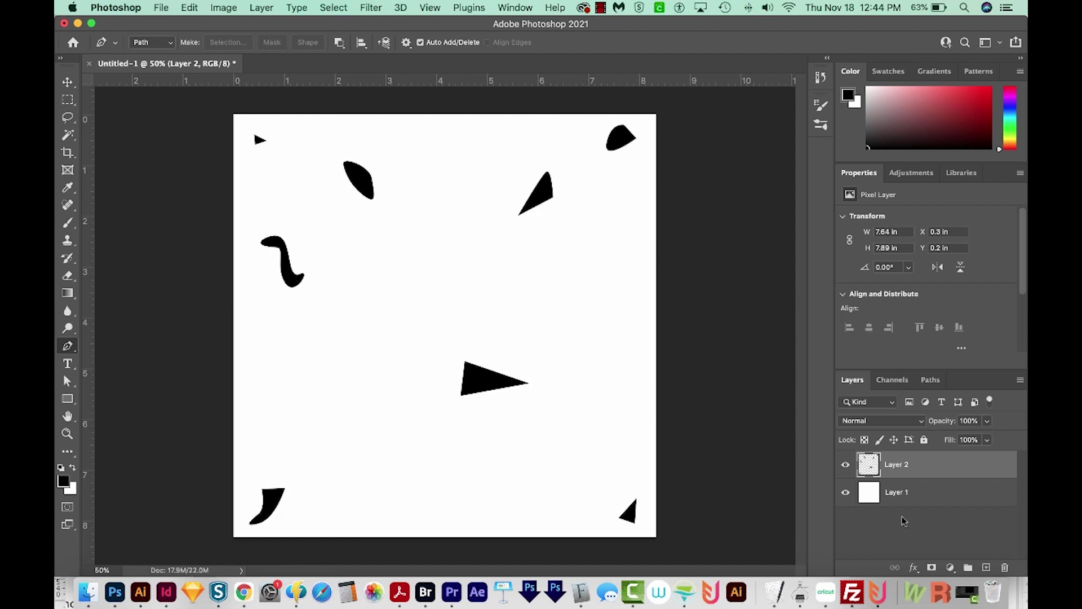
- Define a new brush preset named 'Sp' from the black shapes
{"action": "left_click", "coordinate": [192, 7]}
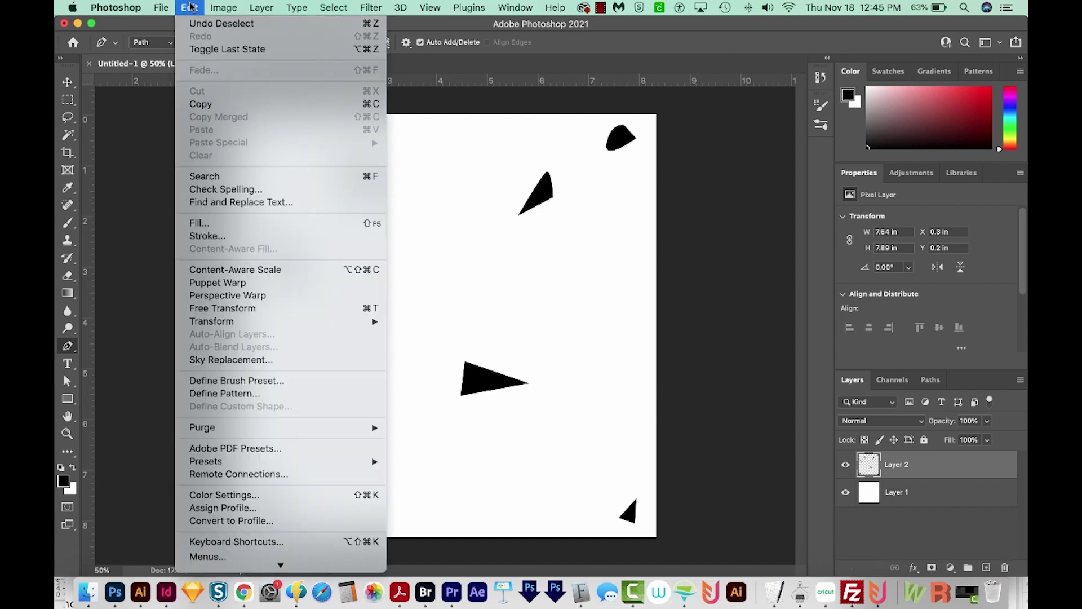
{"action": "left_click", "coordinate": [235, 381]}
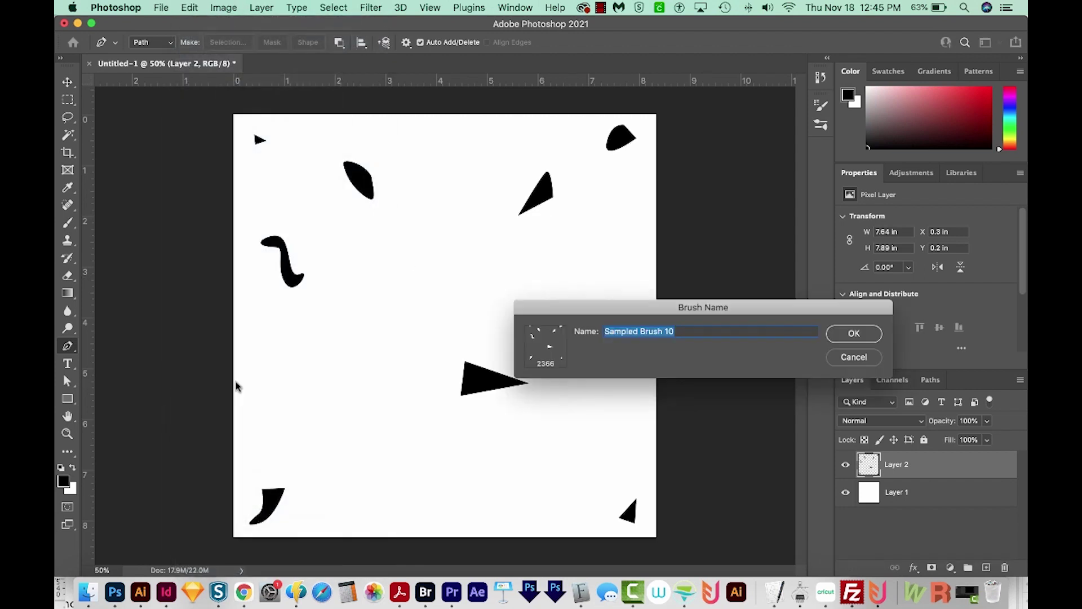
{"action": "type", "text": "S"}
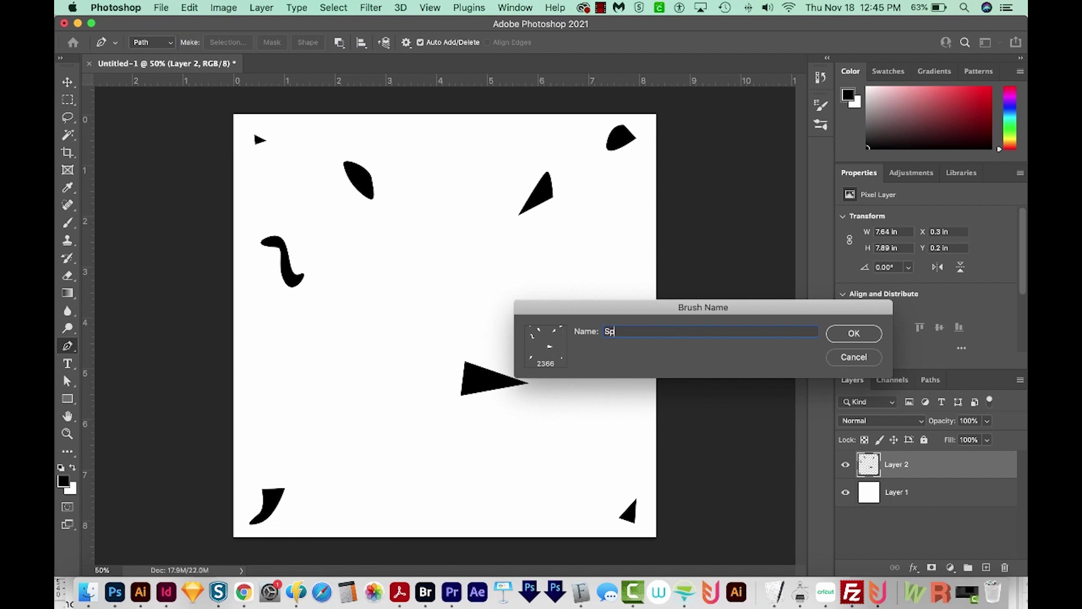
{"action": "type", "text": "p"}
{"action": "key", "text": "Return"}
- Clear the black shapes from Layer 2 and deselect
{"action": "key", "text": "super+a"}
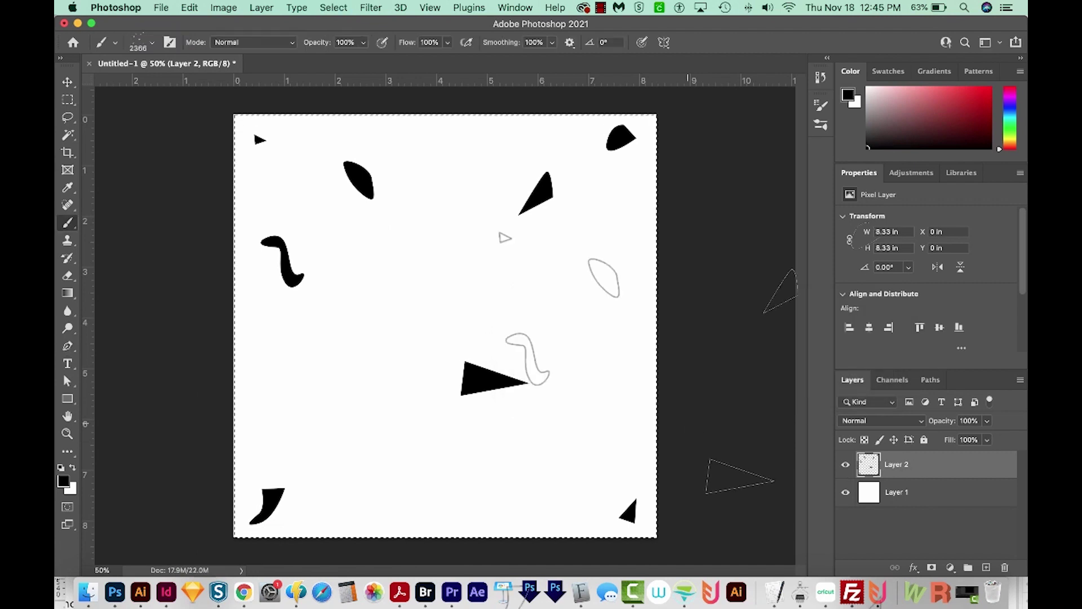
{"action": "key", "text": "BackSpace"}
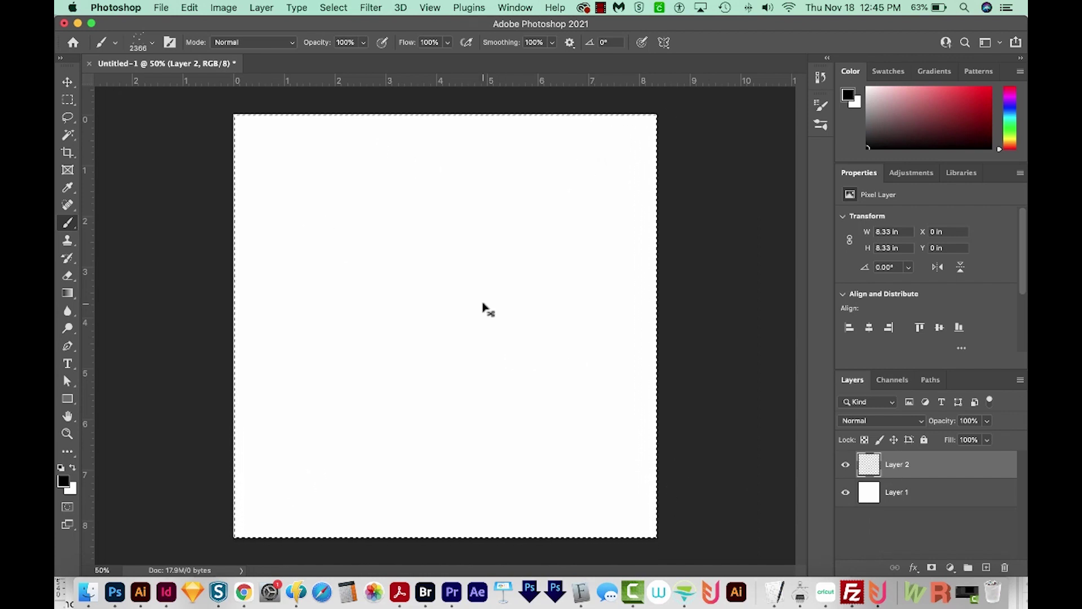
{"action": "key", "text": "super+d"}
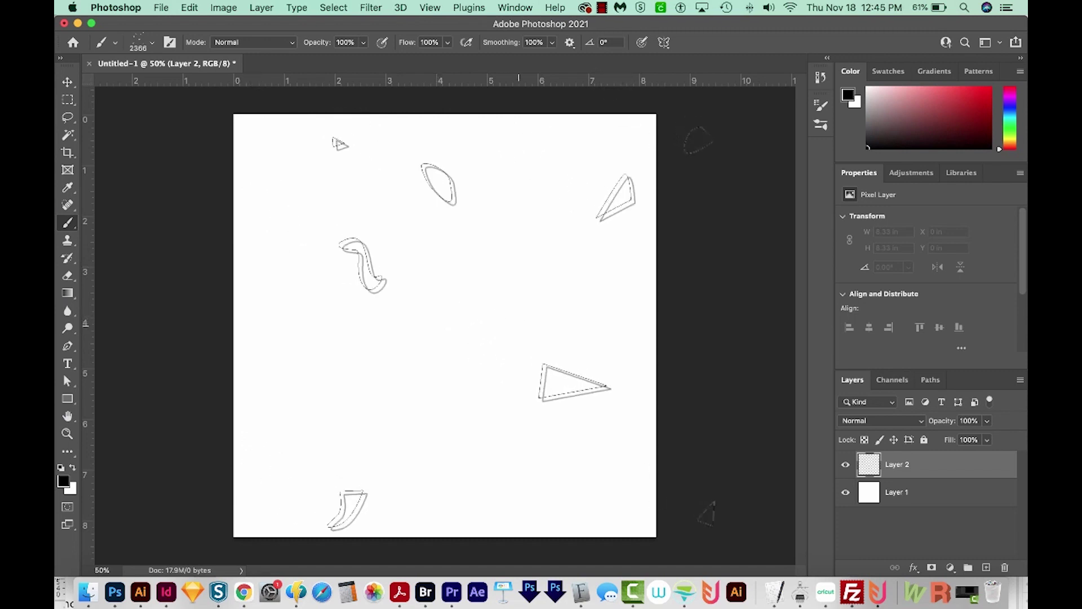
- Shrink the splotch brush to 374 px, paint a test stroke, and select the whole canvas
{"action": "mouse_move", "coordinate": [595, 308]}
{"action": "left_mouse_down"}
{"action": "mouse_move", "coordinate": [387, 293]}
{"action": "mouse_move", "coordinate": [242, 322]}
{"action": "mouse_move", "coordinate": [253, 322]}
{"action": "left_mouse_up"}
{"action": "mouse_move", "coordinate": [316, 160]}
{"action": "left_mouse_down"}
{"action": "mouse_move", "coordinate": [304, 293]}
{"action": "mouse_move", "coordinate": [462, 235]}
{"action": "mouse_move", "coordinate": [512, 358]}
{"action": "mouse_move", "coordinate": [455, 370]}
{"action": "mouse_move", "coordinate": [592, 217]}
{"action": "left_mouse_up"}
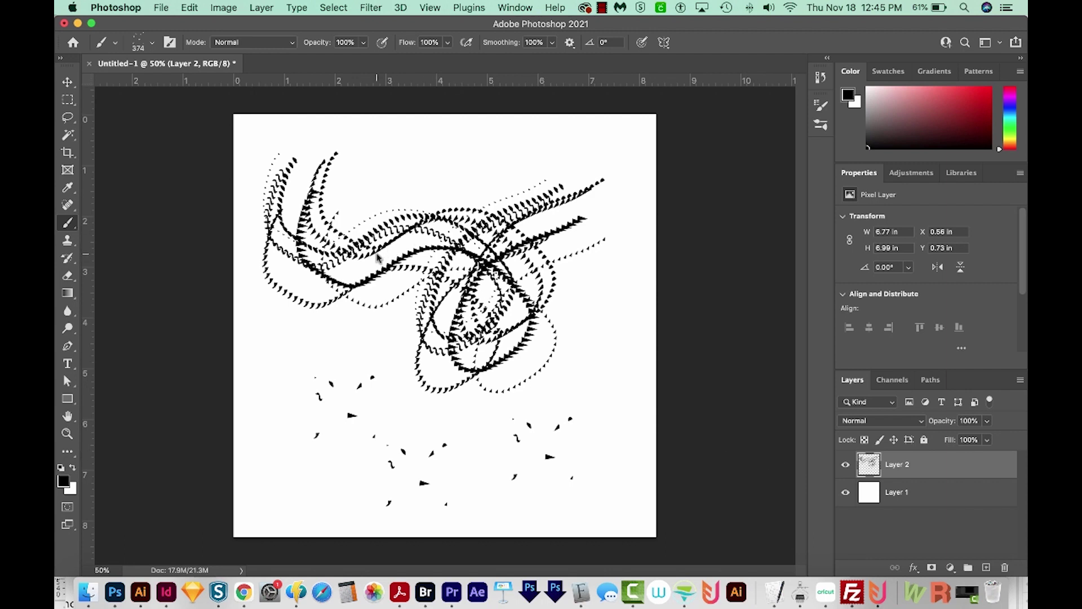
{"action": "key", "text": "super+a"}
- Clear the test strokes and paint a black dot with the Hard Round brush
{"action": "key", "text": "Delete"}
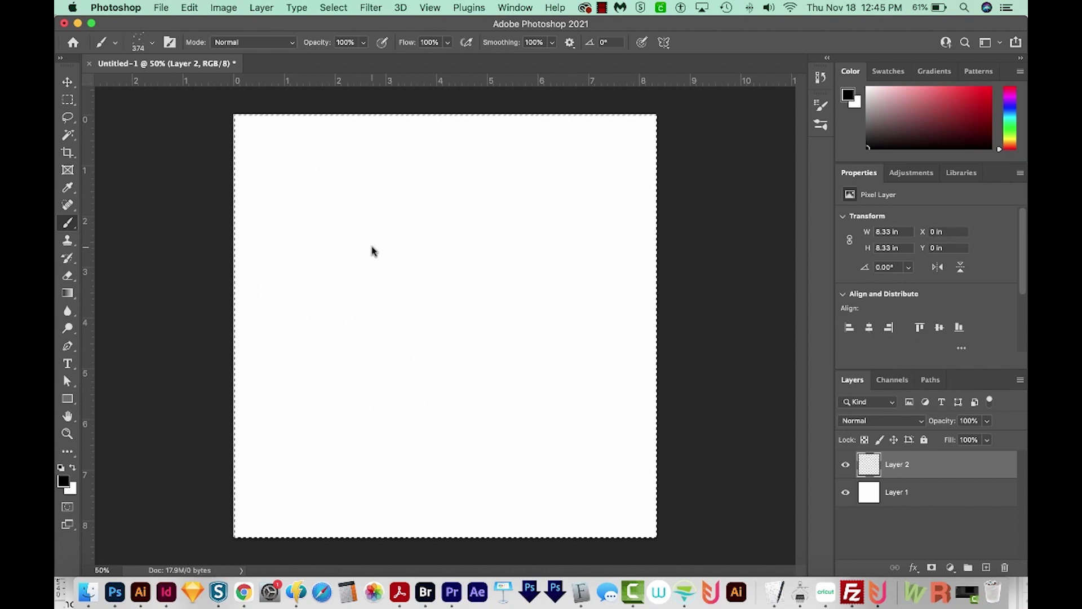
{"action": "key", "text": "super+d"}
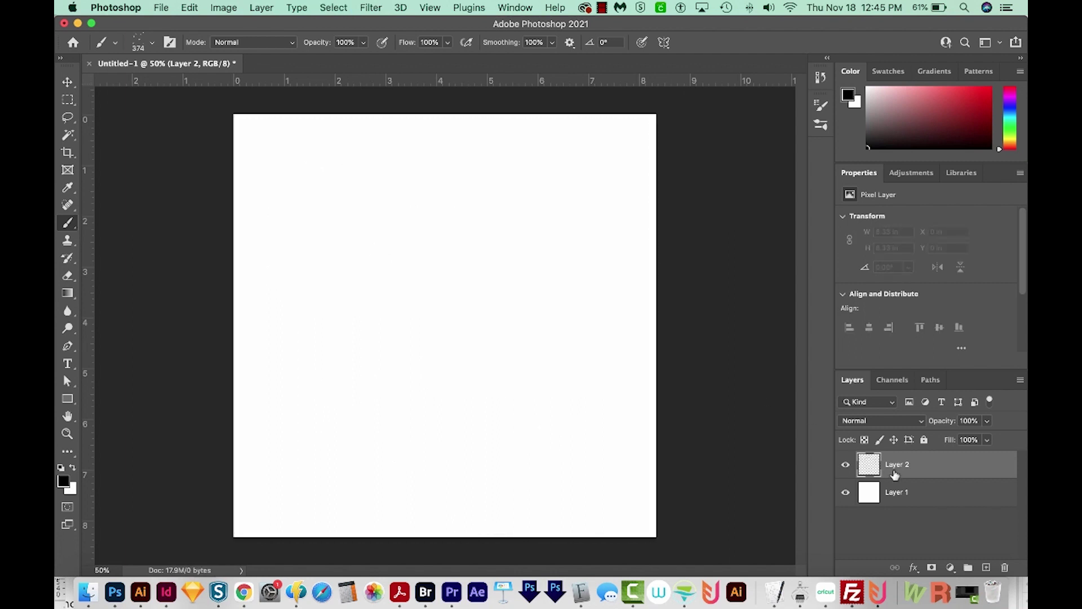
{"action": "left_click", "coordinate": [151, 43]}
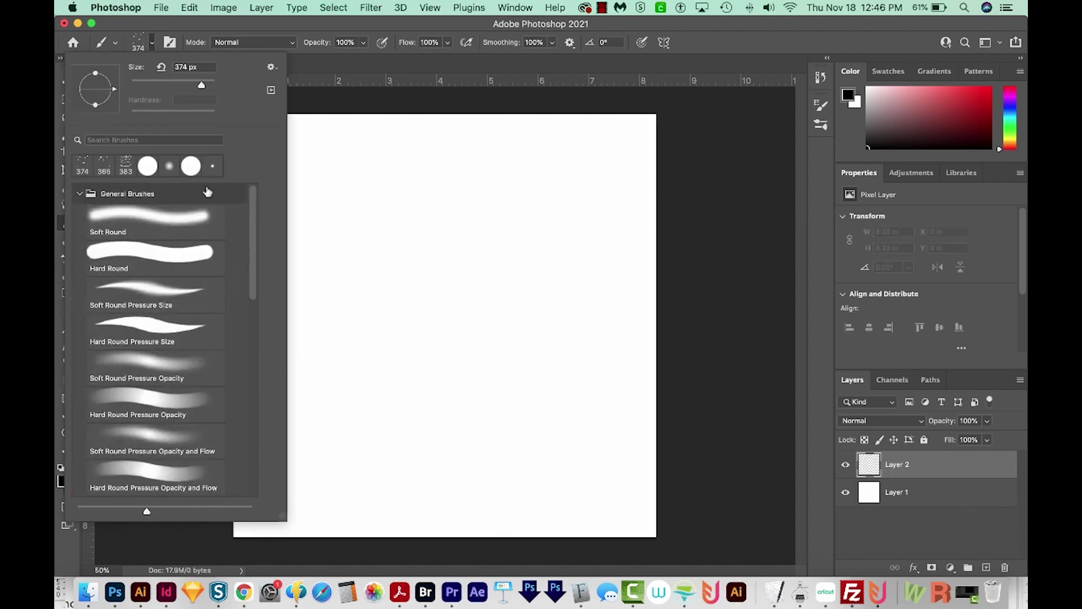
{"action": "left_click", "coordinate": [133, 264]}
{"action": "left_click", "coordinate": [429, 213]}
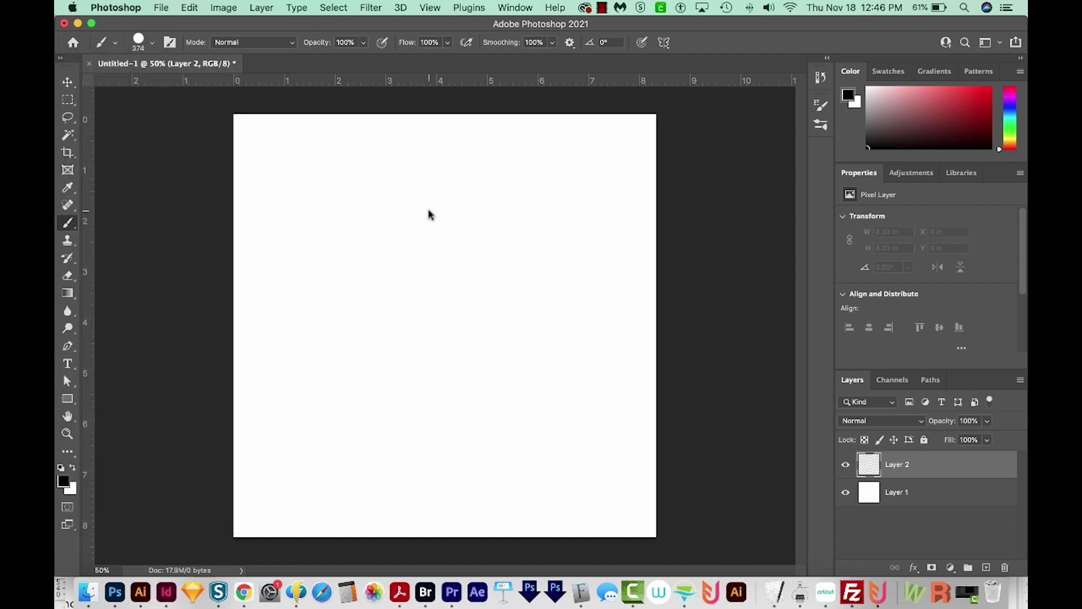
{"action": "mouse_move", "coordinate": [428, 212]}
{"action": "left_mouse_down"}
{"action": "mouse_move", "coordinate": [418, 233]}
{"action": "mouse_move", "coordinate": [437, 249]}
{"action": "mouse_move", "coordinate": [454, 244]}
{"action": "mouse_move", "coordinate": [472, 207]}
{"action": "mouse_move", "coordinate": [461, 193]}
{"action": "mouse_move", "coordinate": [424, 192]}
{"action": "mouse_move", "coordinate": [407, 207]}
{"action": "mouse_move", "coordinate": [433, 252]}
{"action": "mouse_move", "coordinate": [456, 251]}
{"action": "mouse_move", "coordinate": [440, 184]}
{"action": "mouse_move", "coordinate": [416, 220]}
{"action": "left_mouse_up"}
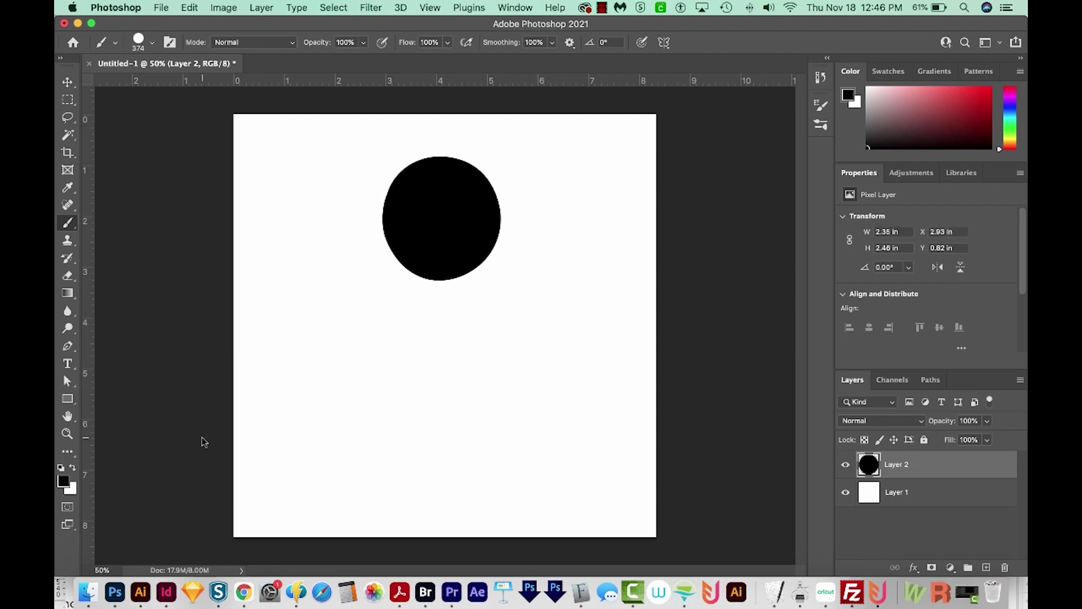
- Set the foreground colour to grey 808080 and paint a thick stroke over the dot
{"action": "left_click", "coordinate": [62, 482]}
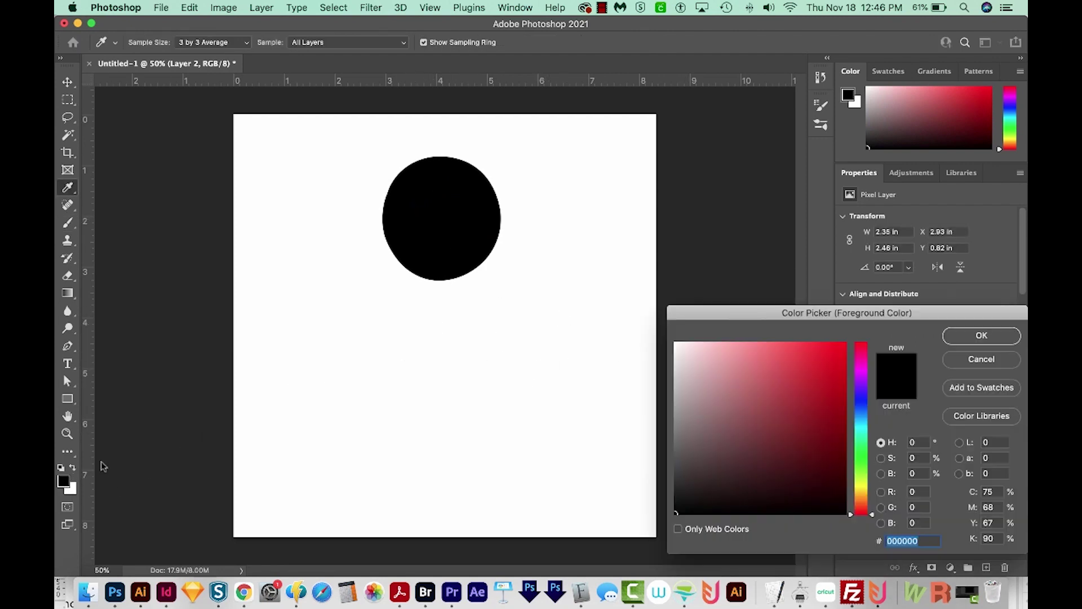
{"action": "mouse_move", "coordinate": [689, 378]}
{"action": "left_mouse_down"}
{"action": "mouse_move", "coordinate": [677, 361]}
{"action": "mouse_move", "coordinate": [589, 422]}
{"action": "left_mouse_up"}
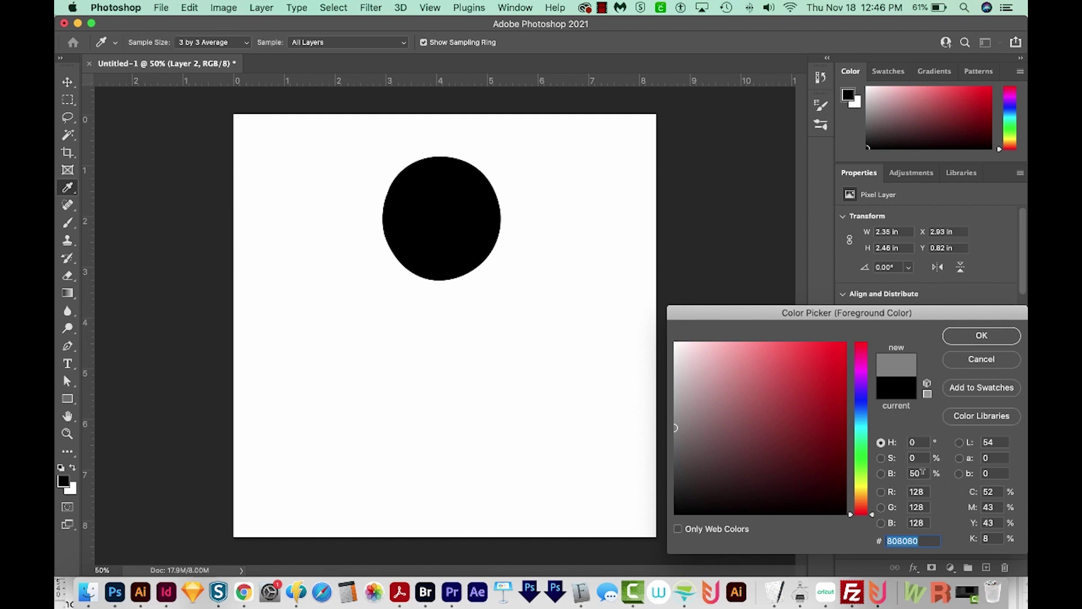
{"action": "left_click_drag", "start_coordinate": [923, 472], "coordinate": [904, 473]}
{"action": "left_click", "coordinate": [982, 336]}
{"action": "key", "text": "b"}
{"action": "mouse_move", "coordinate": [445, 222]}
{"action": "left_mouse_down"}
{"action": "mouse_move", "coordinate": [515, 343]}
{"action": "mouse_move", "coordinate": [522, 392]}
{"action": "mouse_move", "coordinate": [430, 424]}
{"action": "mouse_move", "coordinate": [427, 483]}
{"action": "left_mouse_up"}
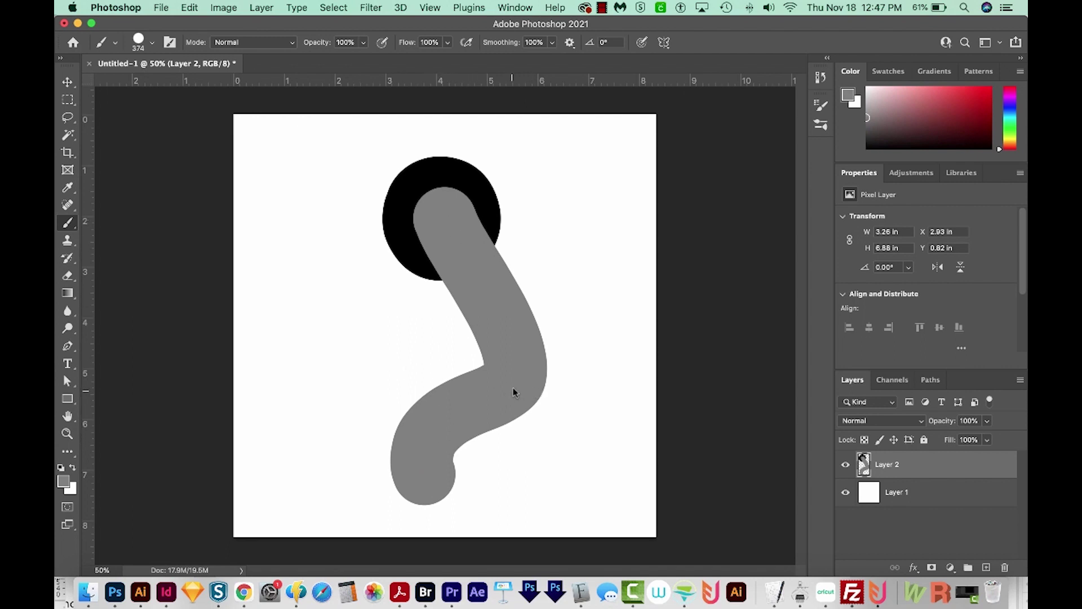
- Define the mark as a brush preset named 'trasn' and clear Layer 2
{"action": "left_click", "coordinate": [190, 7]}
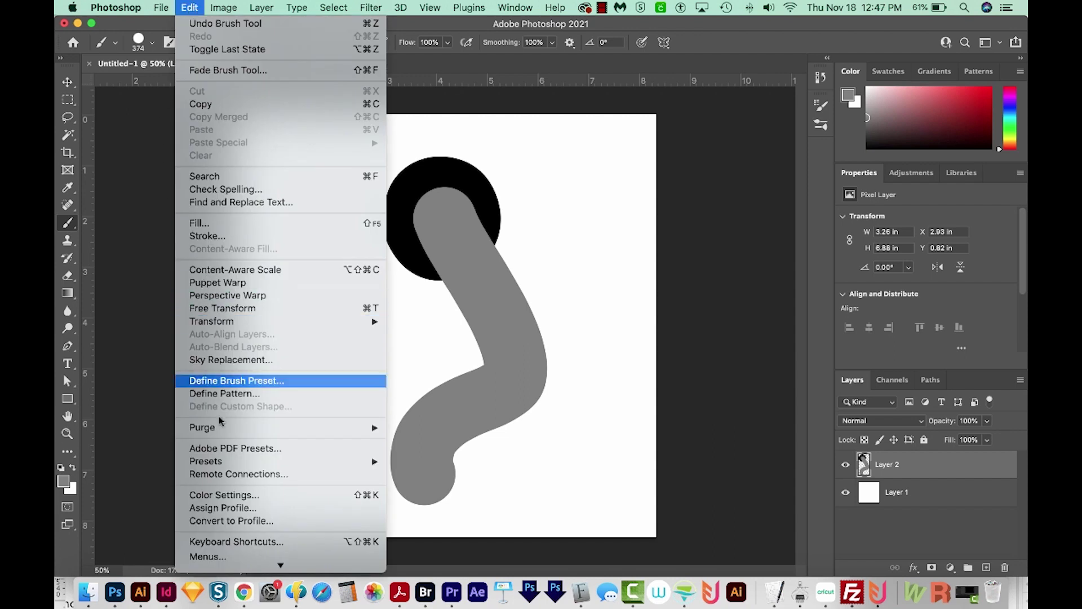
{"action": "left_click", "coordinate": [260, 383]}
{"action": "type", "text": "tra"}
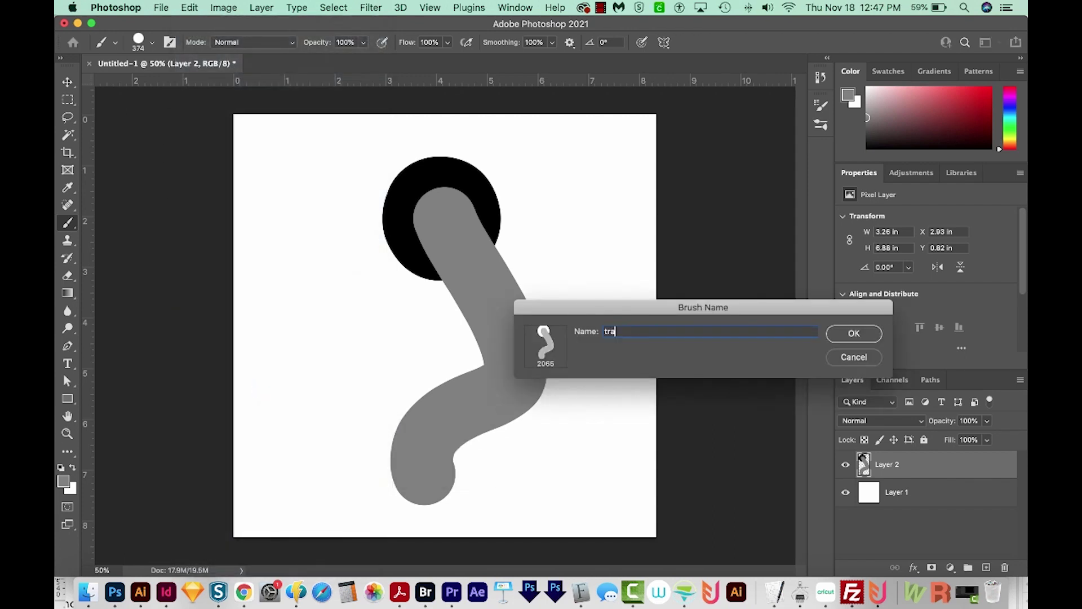
{"action": "type", "text": "sn"}
{"action": "key", "text": "Return"}
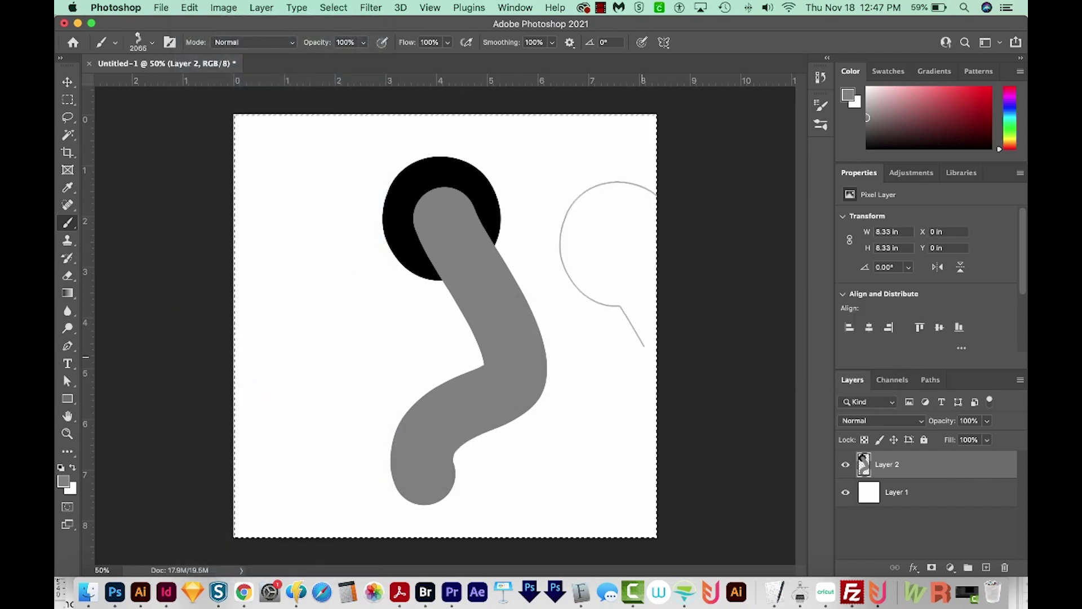
{"action": "key", "text": "super+a"}
{"action": "key", "text": "BackSpace"}
{"action": "key", "text": "super+d"}
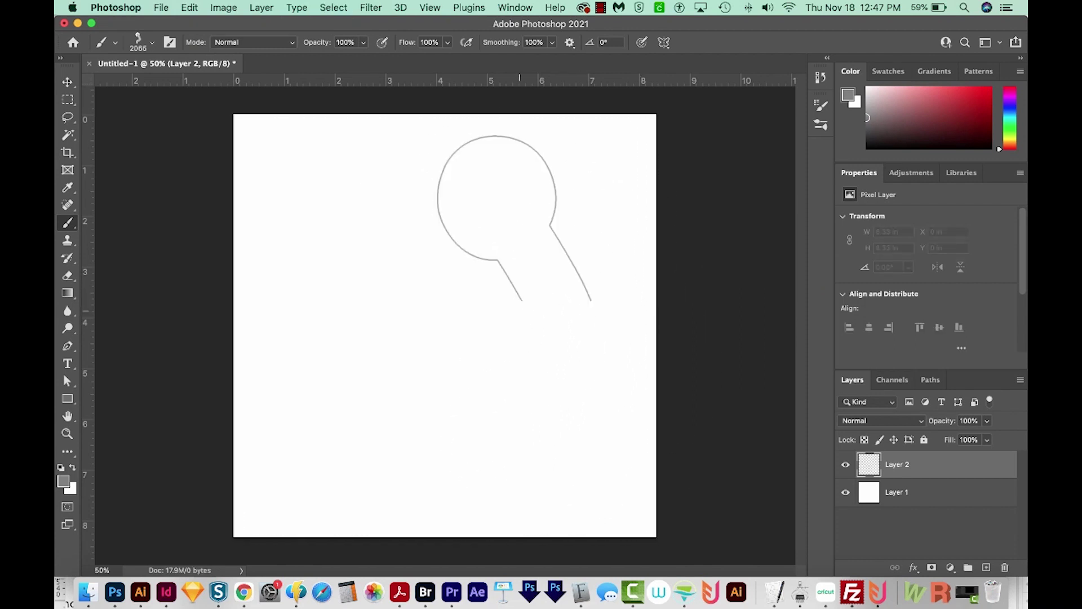
- Paint black test strokes with the new brush at 622 px, overlapping clusters and a broad sweep
{"action": "mouse_move", "coordinate": [522, 304]}
{"action": "left_mouse_down"}
{"action": "mouse_move", "coordinate": [366, 290]}
{"action": "mouse_move", "coordinate": [319, 310]}
{"action": "left_mouse_up"}
{"action": "key", "text": "d"}
{"action": "mouse_move", "coordinate": [340, 186]}
{"action": "left_mouse_down"}
{"action": "mouse_move", "coordinate": [350, 225]}
{"action": "mouse_move", "coordinate": [374, 232]}
{"action": "mouse_move", "coordinate": [344, 282]}
{"action": "left_mouse_up"}
{"action": "left_click_drag", "start_coordinate": [330, 223], "coordinate": [336, 264]}
{"action": "mouse_move", "coordinate": [366, 195]}
{"action": "left_mouse_down"}
{"action": "mouse_move", "coordinate": [361, 290]}
{"action": "mouse_move", "coordinate": [403, 235]}
{"action": "mouse_move", "coordinate": [385, 277]}
{"action": "left_mouse_up"}
{"action": "mouse_move", "coordinate": [307, 384]}
{"action": "left_mouse_down"}
{"action": "mouse_move", "coordinate": [372, 427]}
{"action": "mouse_move", "coordinate": [433, 416]}
{"action": "mouse_move", "coordinate": [509, 372]}
{"action": "mouse_move", "coordinate": [546, 366]}
{"action": "mouse_move", "coordinate": [594, 396]}
{"action": "mouse_move", "coordinate": [637, 486]}
{"action": "mouse_move", "coordinate": [591, 442]}
{"action": "left_mouse_up"}
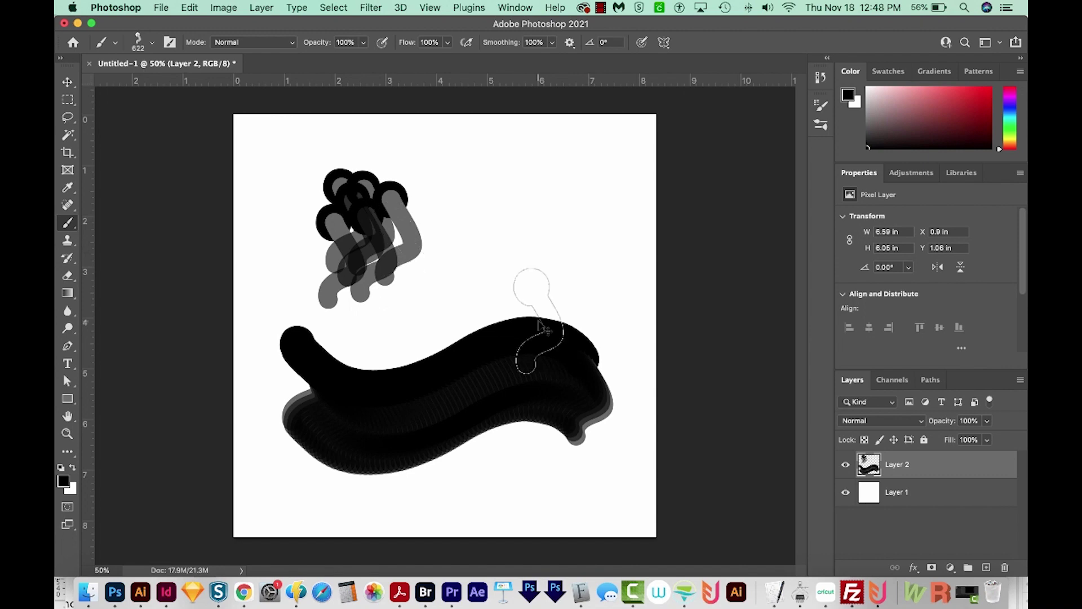
{"action": "key", "text": "super+a"}
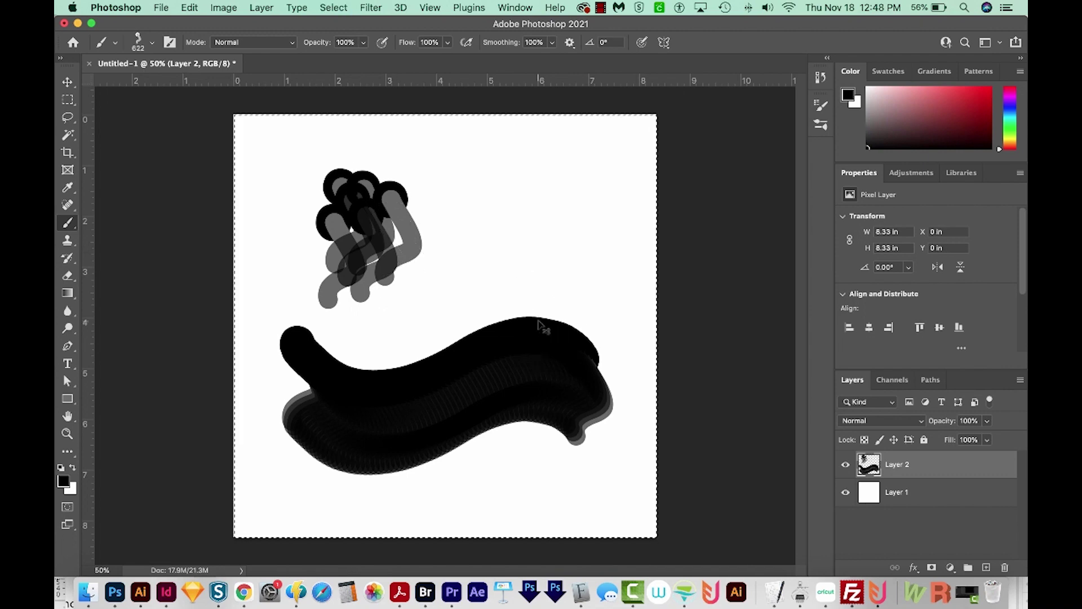
- Clear Layer 2 and switch to the Swashes brush at 393 px
{"action": "key", "text": "BackSpace"}
{"action": "key", "text": "super+d"}
{"action": "left_click", "coordinate": [152, 42]}
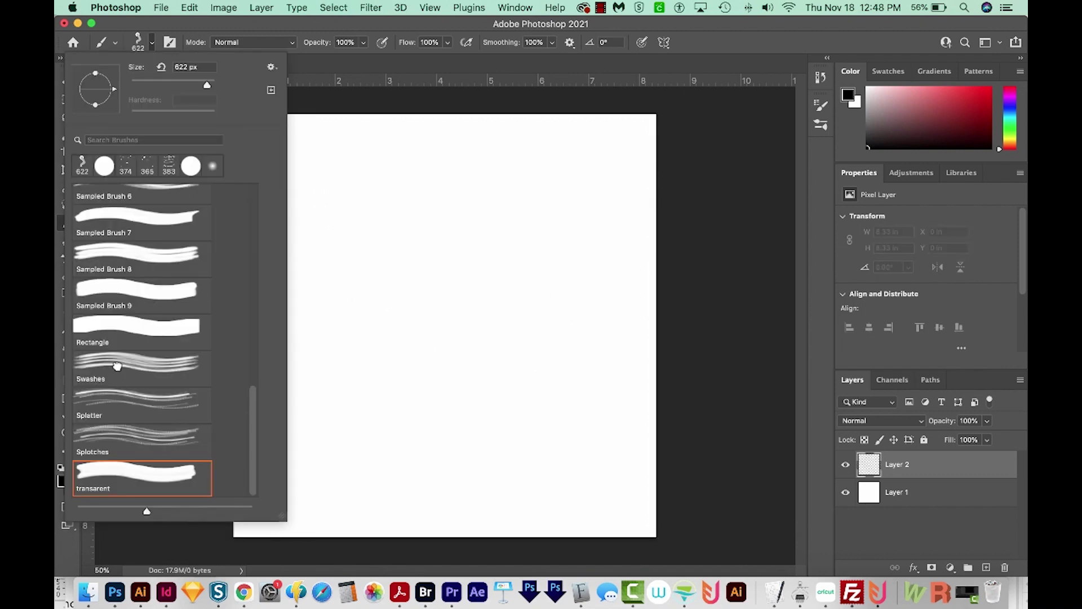
{"action": "left_click", "coordinate": [118, 370]}
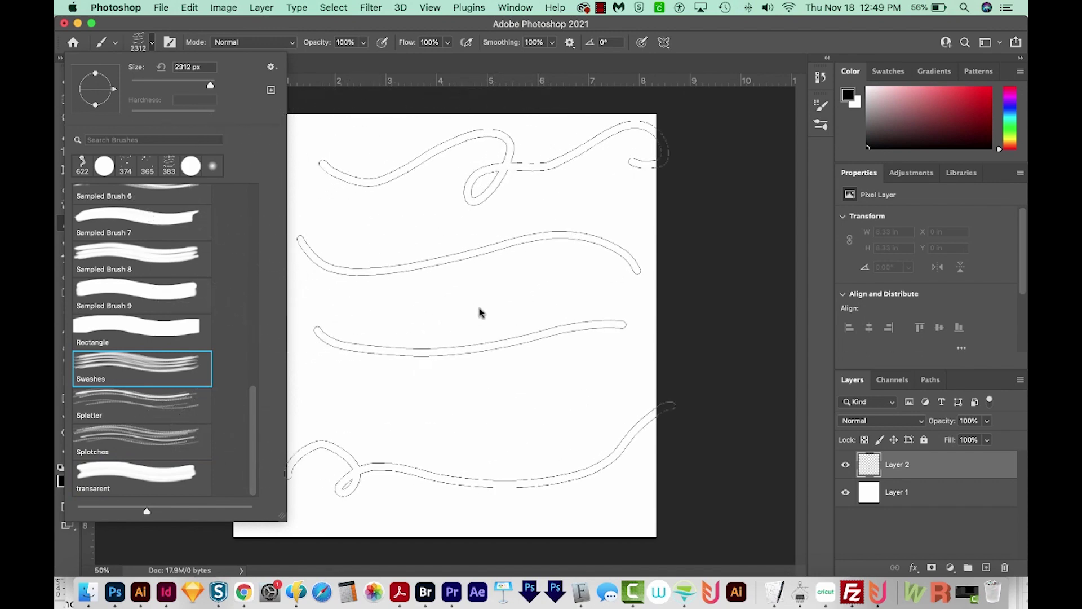
{"action": "left_click", "coordinate": [553, 324]}
{"action": "mouse_move", "coordinate": [553, 324]}
{"action": "left_mouse_down"}
{"action": "mouse_move", "coordinate": [474, 319]}
{"action": "mouse_move", "coordinate": [353, 350]}
{"action": "mouse_move", "coordinate": [257, 349]}
{"action": "left_mouse_up"}
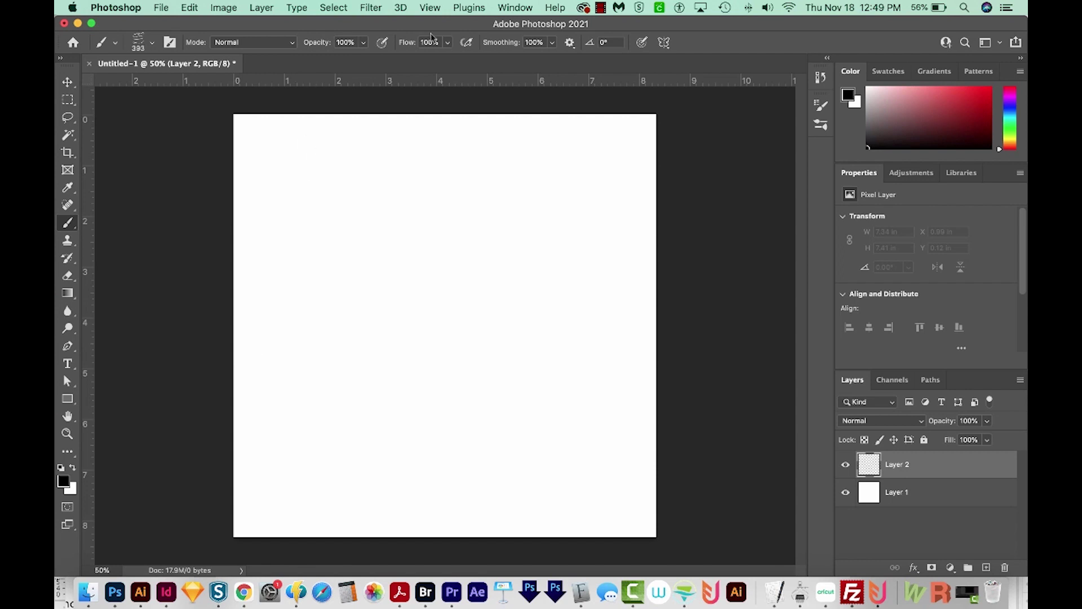
- Enable Shape Dynamics with 23% size, 14% angle and 61% roundness jitter
{"action": "left_click", "coordinate": [515, 7]}
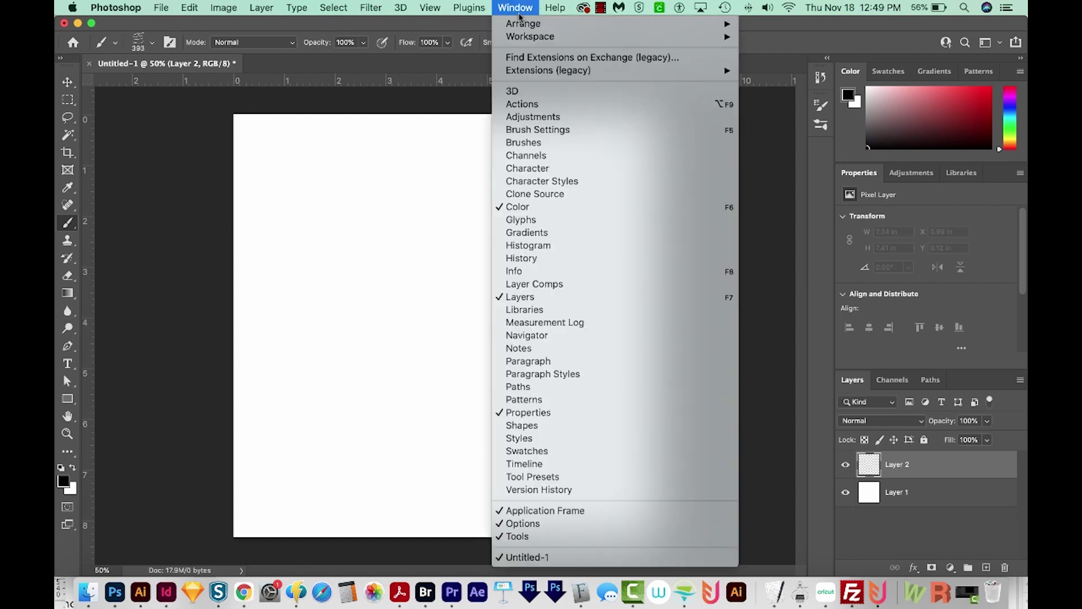
{"action": "left_click", "coordinate": [586, 134]}
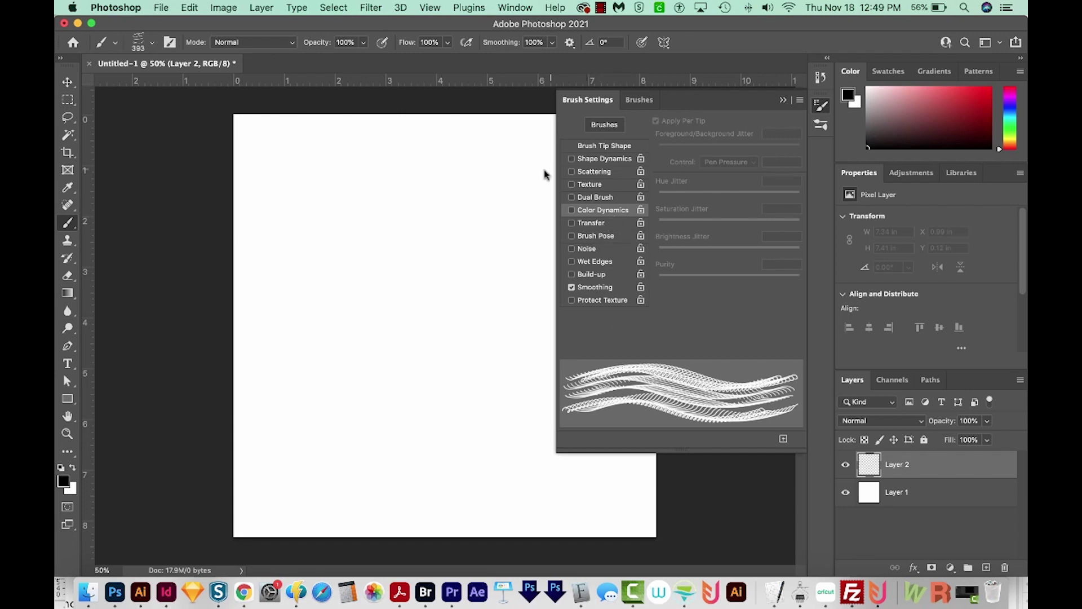
{"action": "left_click", "coordinate": [572, 161]}
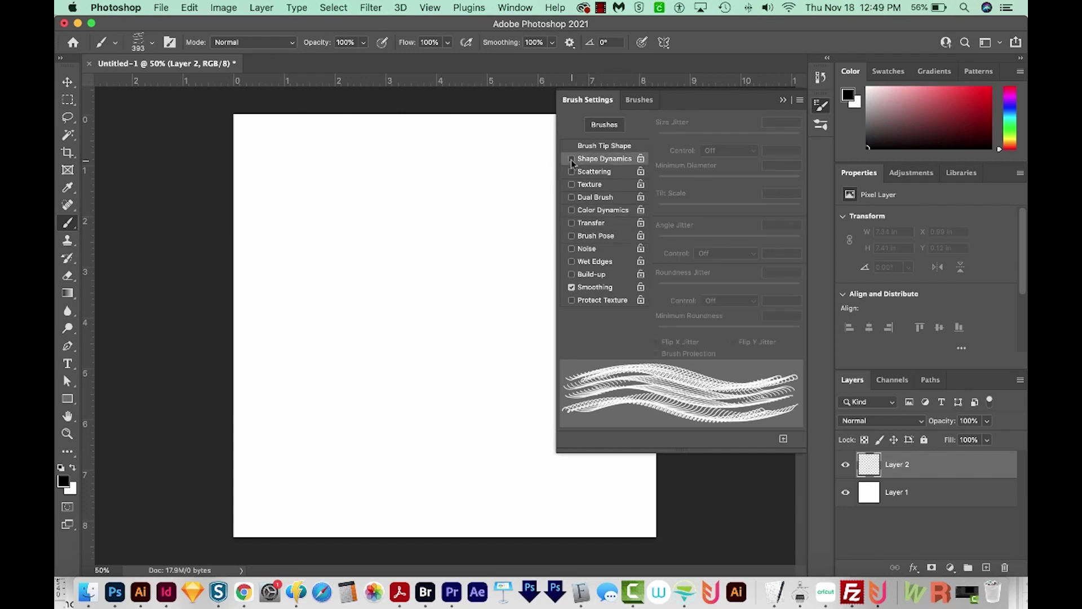
{"action": "left_click", "coordinate": [571, 159]}
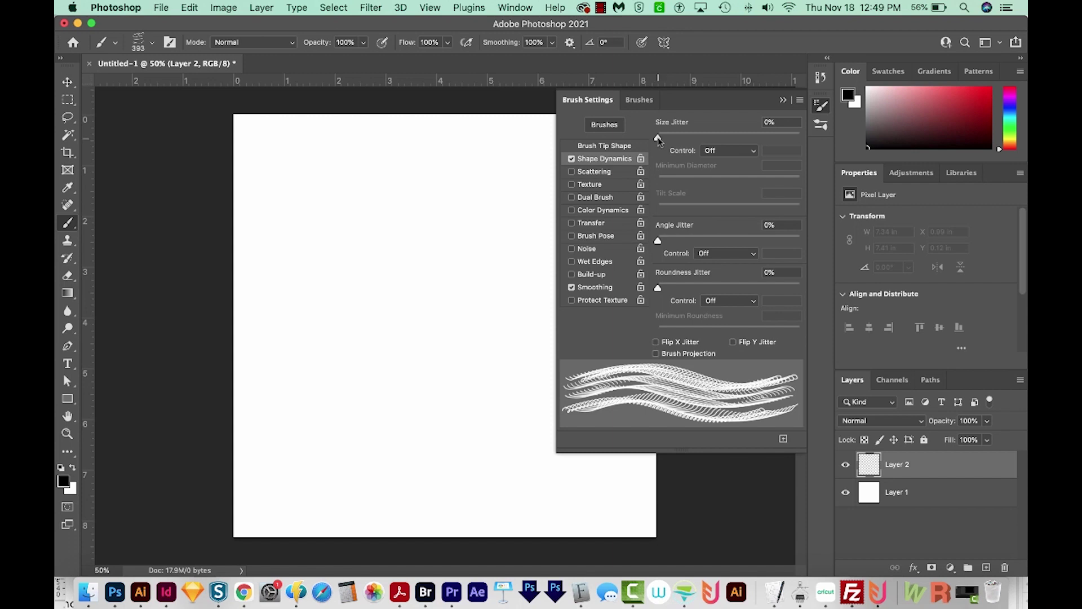
{"action": "left_click_drag", "start_coordinate": [659, 140], "coordinate": [690, 139]}
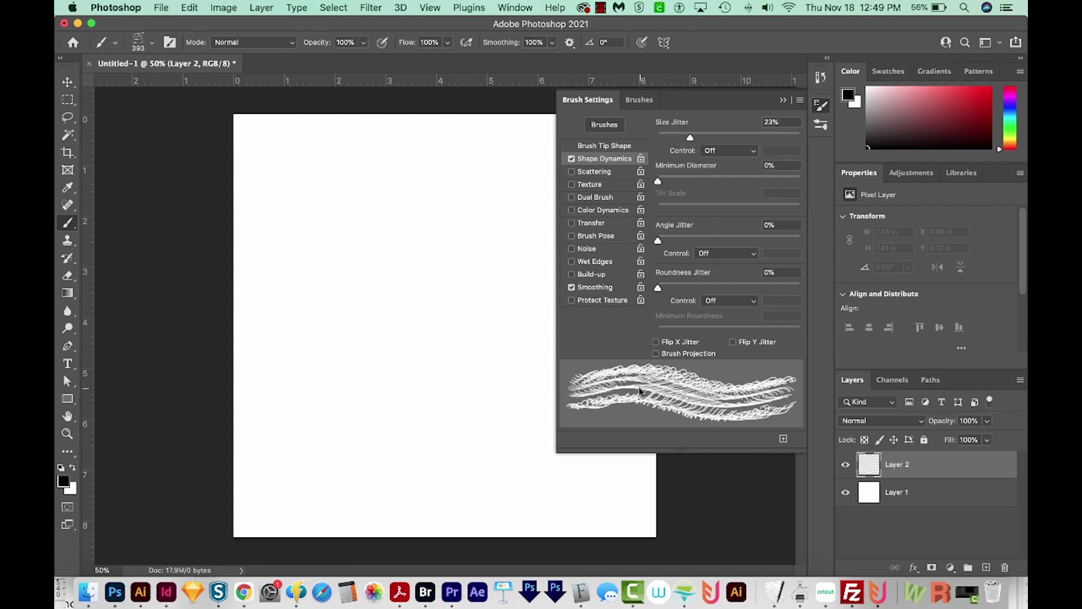
{"action": "mouse_move", "coordinate": [657, 180]}
{"action": "left_mouse_down"}
{"action": "mouse_move", "coordinate": [770, 182]}
{"action": "mouse_move", "coordinate": [720, 197]}
{"action": "left_mouse_up"}
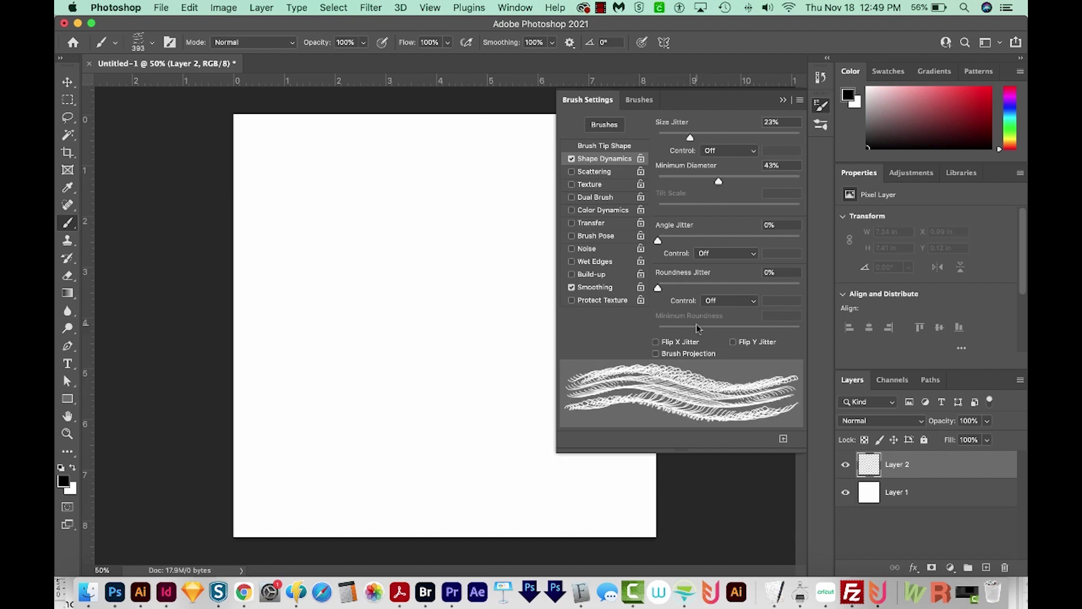
{"action": "left_click_drag", "start_coordinate": [671, 288], "coordinate": [745, 288]}
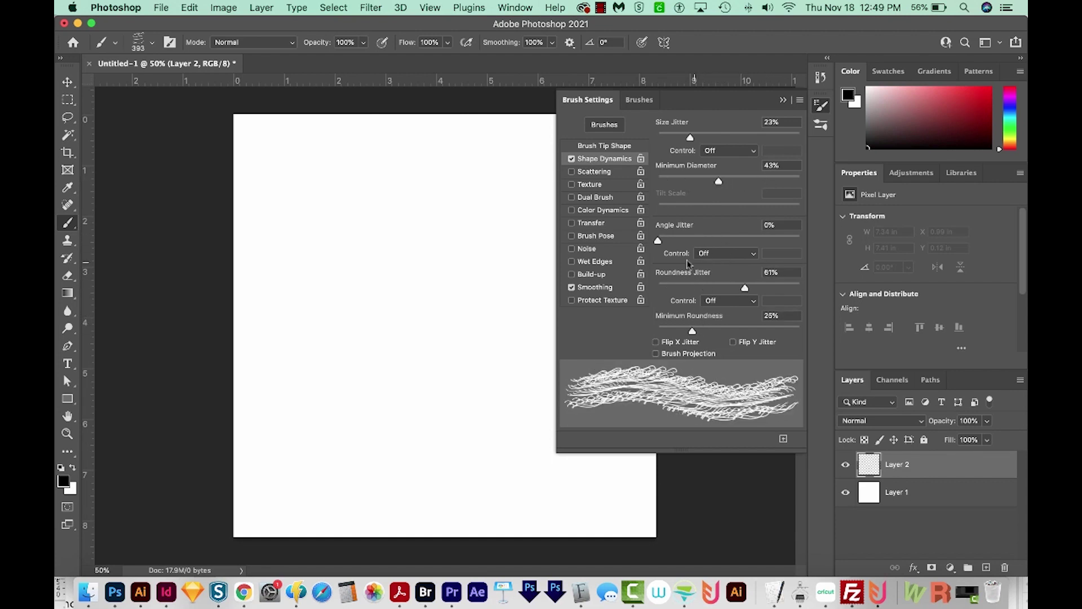
{"action": "mouse_move", "coordinate": [659, 243]}
{"action": "left_mouse_down"}
{"action": "mouse_move", "coordinate": [709, 244]}
{"action": "mouse_move", "coordinate": [678, 247]}
{"action": "left_mouse_up"}
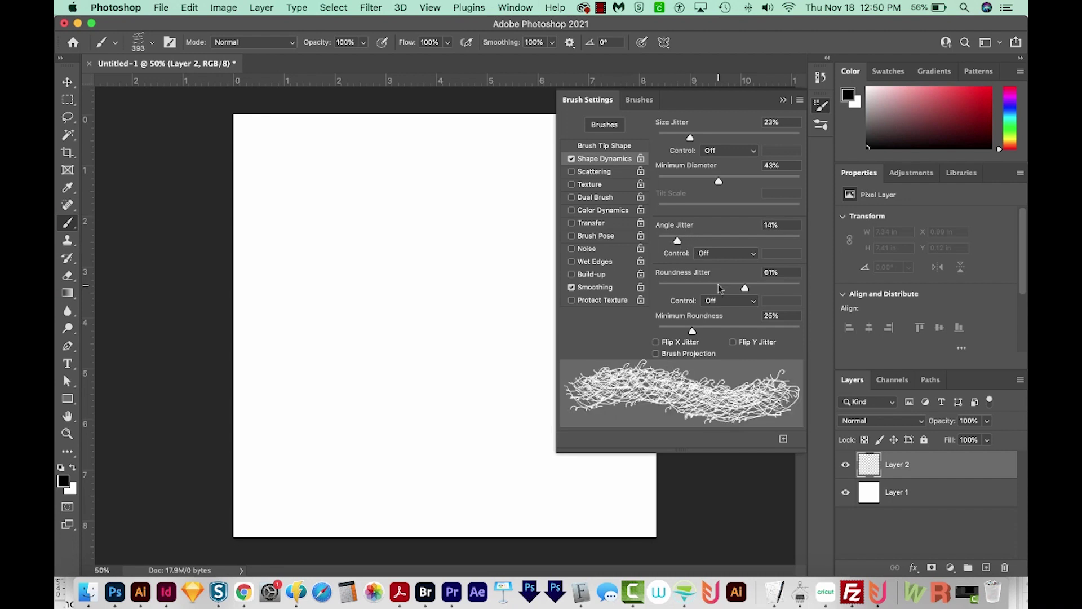
{"action": "left_click", "coordinate": [593, 148]}
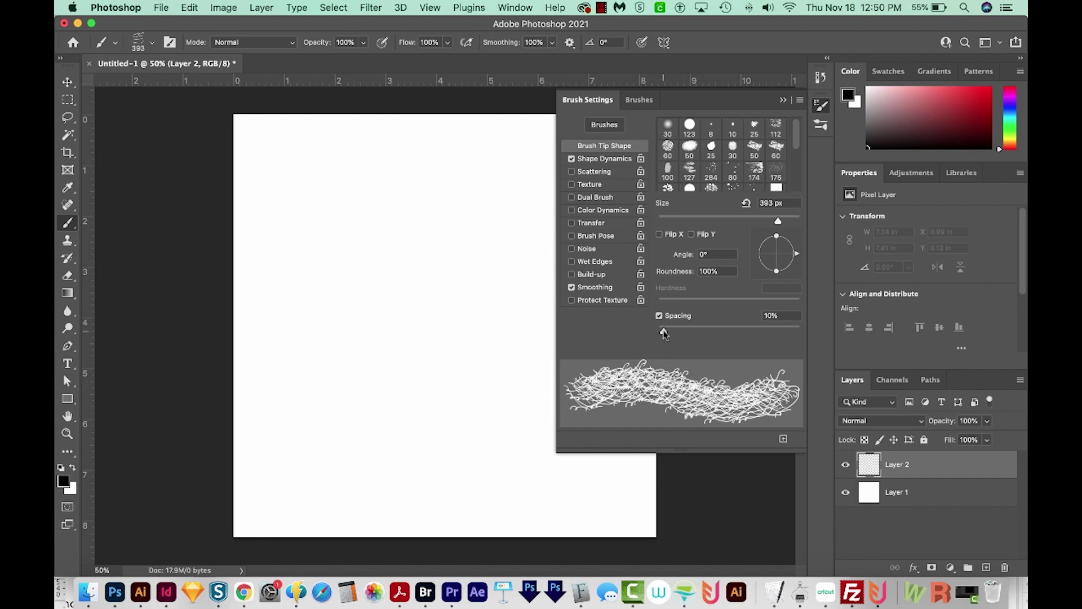
- Set brush spacing to 19%, add Transfer with 57% opacity and 34% flow jitter, and test-paint
{"action": "mouse_move", "coordinate": [670, 333]}
{"action": "left_mouse_down"}
{"action": "mouse_move", "coordinate": [705, 333]}
{"action": "mouse_move", "coordinate": [670, 333]}
{"action": "left_mouse_up"}
{"action": "left_click_drag", "start_coordinate": [778, 220], "coordinate": [770, 221]}
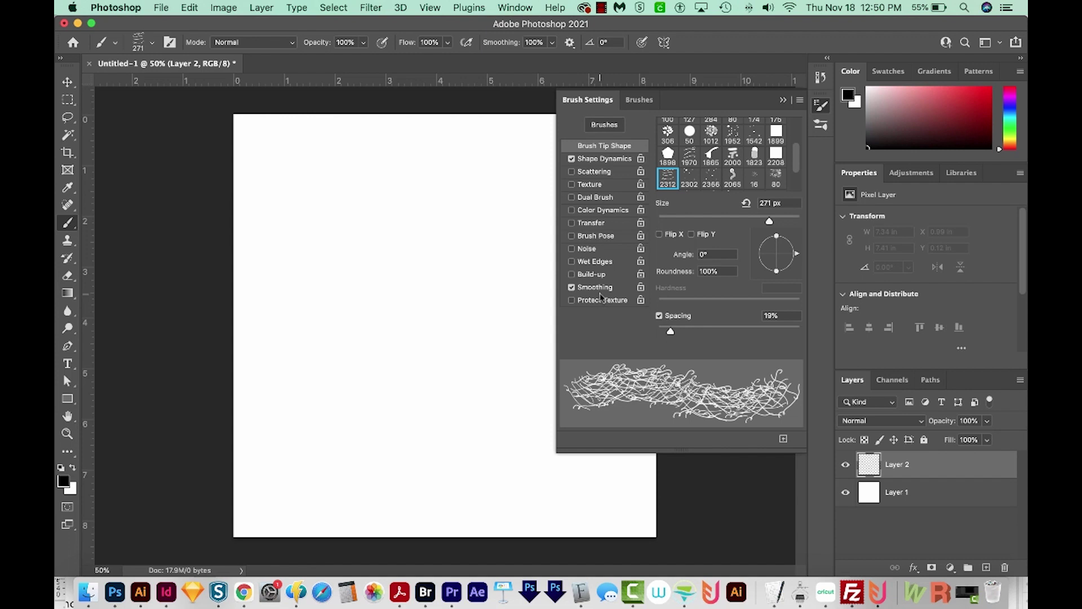
{"action": "left_click", "coordinate": [580, 223]}
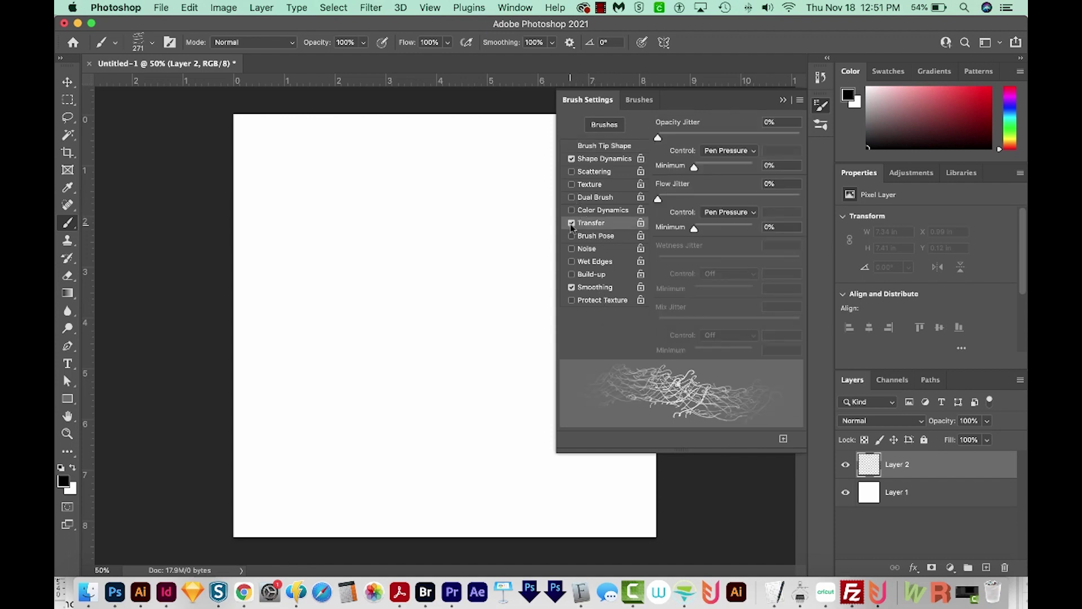
{"action": "left_click_drag", "start_coordinate": [660, 139], "coordinate": [696, 167]}
{"action": "left_click_drag", "start_coordinate": [657, 198], "coordinate": [706, 199]}
{"action": "mouse_move", "coordinate": [293, 192]}
{"action": "left_mouse_down"}
{"action": "mouse_move", "coordinate": [316, 226]}
{"action": "mouse_move", "coordinate": [386, 208]}
{"action": "mouse_move", "coordinate": [418, 170]}
{"action": "mouse_move", "coordinate": [478, 204]}
{"action": "mouse_move", "coordinate": [426, 266]}
{"action": "mouse_move", "coordinate": [359, 208]}
{"action": "mouse_move", "coordinate": [378, 222]}
{"action": "left_mouse_up"}
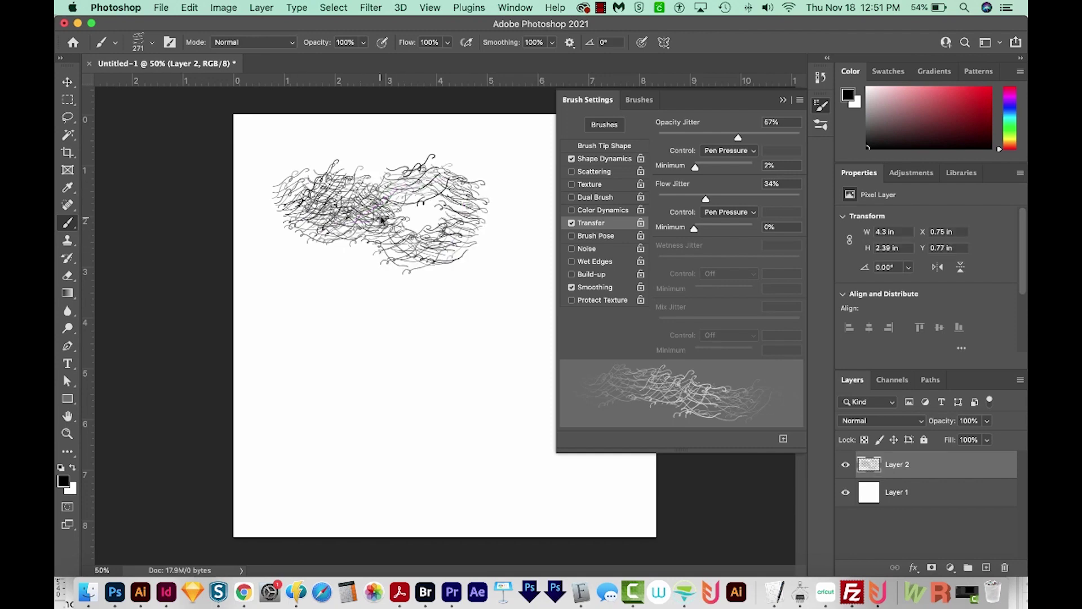
- Zoom in to inspect the test scribble, then zoom back out to the whole canvas
{"action": "key", "text": "z"}
{"action": "mouse_move", "coordinate": [296, 168]}
{"action": "left_mouse_down"}
{"action": "mouse_move", "coordinate": [425, 276]}
{"action": "mouse_move", "coordinate": [398, 225]}
{"action": "left_mouse_up"}
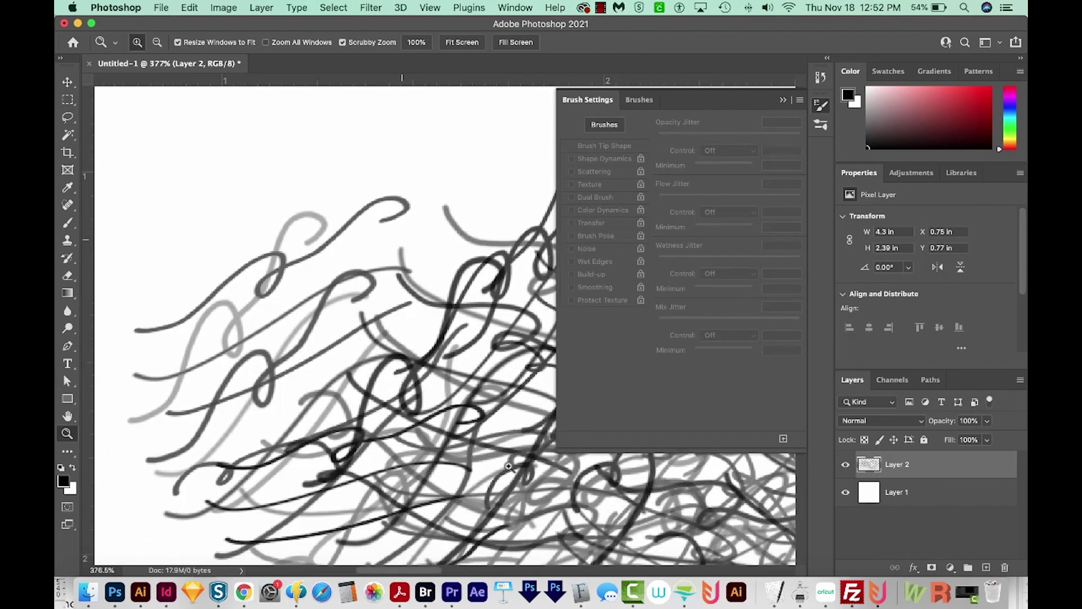
{"action": "scroll", "coordinate": [399, 374], "scroll_direction": "down", "scroll_amount": 5}
{"action": "scroll", "coordinate": [399, 374], "scroll_direction": "right", "scroll_amount": 3}
{"action": "scroll", "coordinate": [399, 374], "scroll_direction": "down", "scroll_amount": 2}
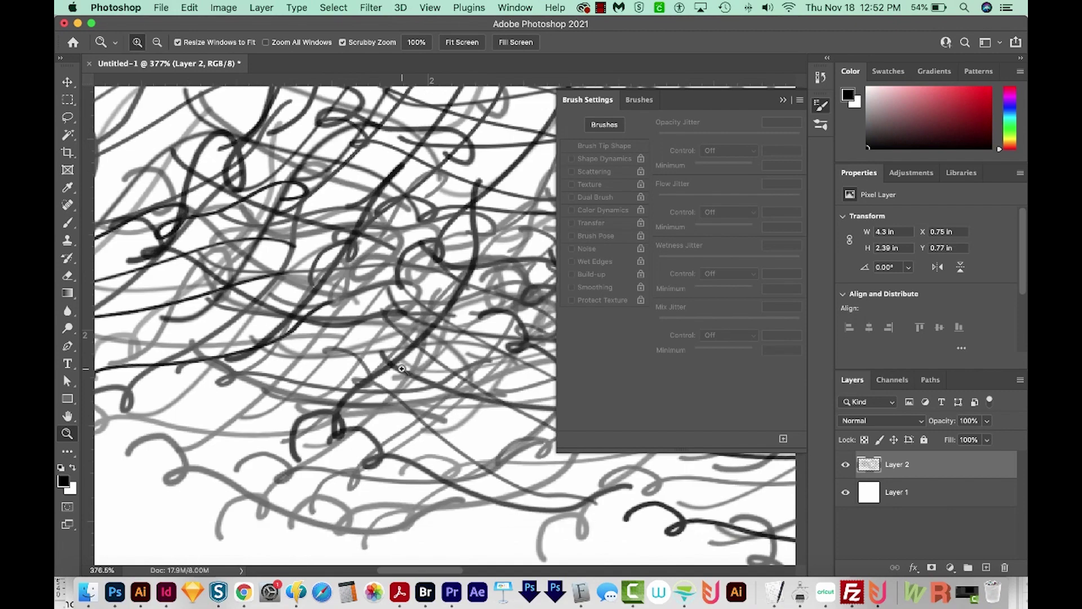
{"action": "key", "text": "super+minus"}
{"action": "key", "text": "super+minus"}
{"action": "key", "text": "super+minus"}
{"action": "key", "text": "super+minus"}
{"action": "key", "text": "super+minus"}
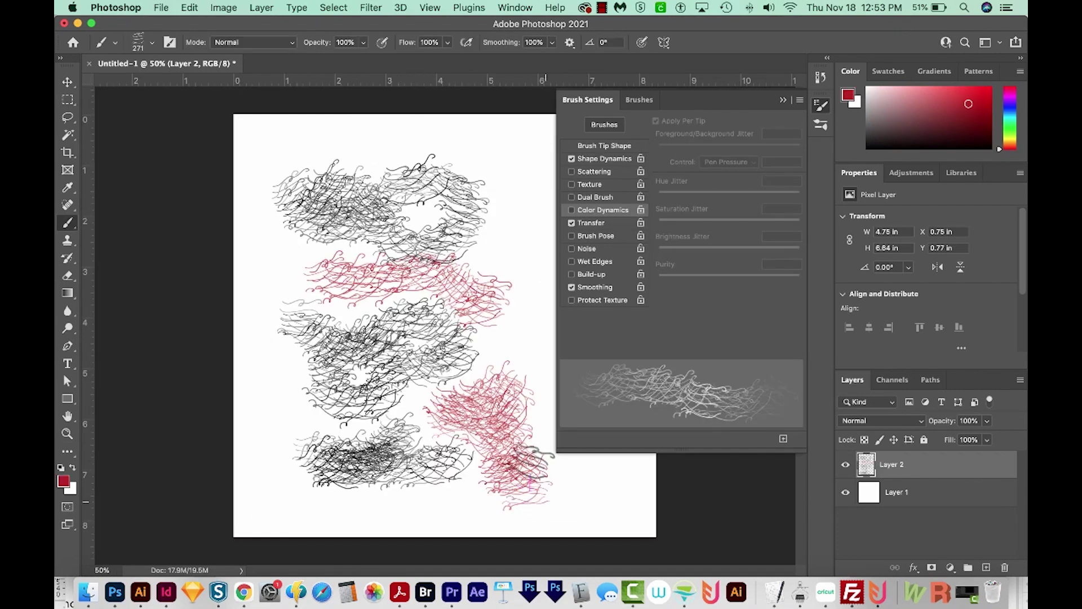
- Paint more black and red swash scribbles across the canvas, undoing one stroke
{"action": "mouse_move", "coordinate": [544, 420]}
{"action": "left_mouse_down"}
{"action": "mouse_move", "coordinate": [527, 316]}
{"action": "mouse_move", "coordinate": [539, 285]}
{"action": "mouse_move", "coordinate": [482, 330]}
{"action": "mouse_move", "coordinate": [536, 303]}
{"action": "mouse_move", "coordinate": [485, 346]}
{"action": "mouse_move", "coordinate": [546, 361]}
{"action": "mouse_move", "coordinate": [544, 394]}
{"action": "mouse_move", "coordinate": [569, 429]}
{"action": "left_mouse_up"}
{"action": "key", "text": "super+z"}
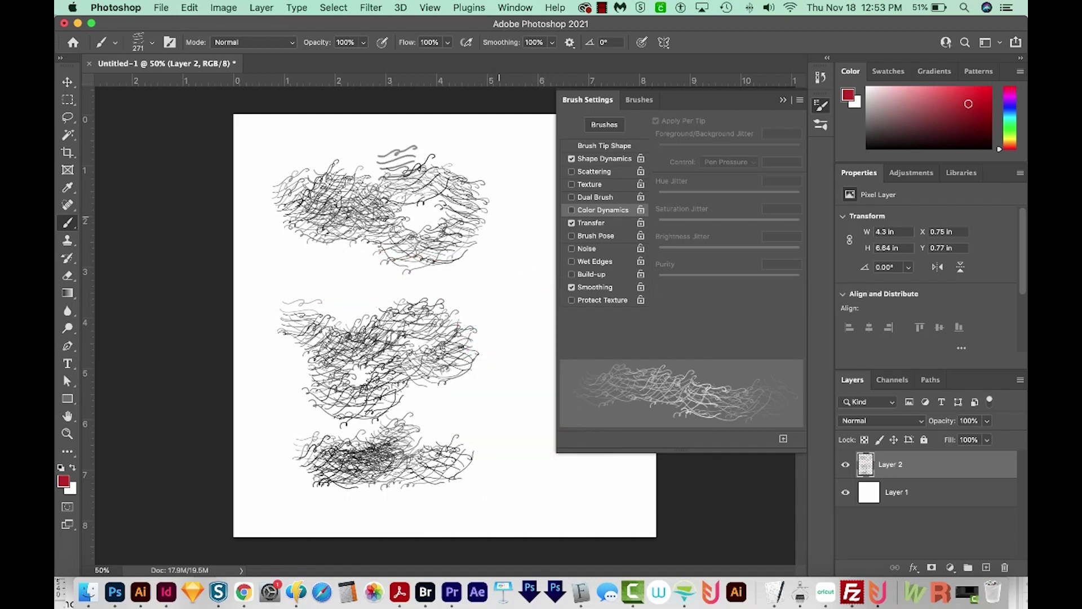
{"action": "mouse_move", "coordinate": [307, 265]}
{"action": "left_mouse_down"}
{"action": "mouse_move", "coordinate": [483, 317]}
{"action": "mouse_move", "coordinate": [499, 290]}
{"action": "mouse_move", "coordinate": [504, 304]}
{"action": "left_mouse_up"}
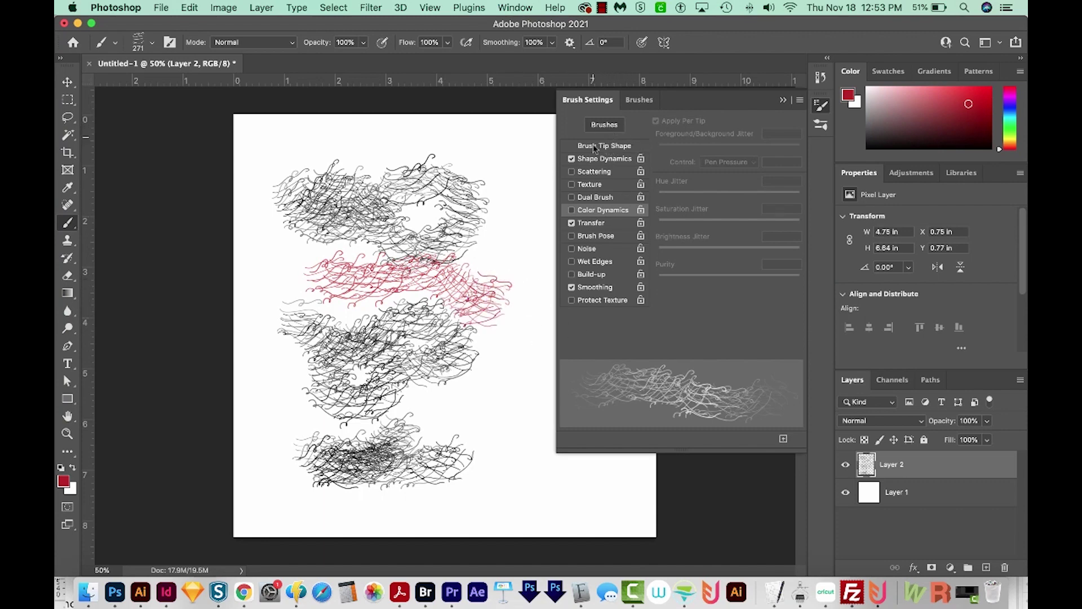
{"action": "left_click_drag", "start_coordinate": [496, 277], "coordinate": [519, 484]}
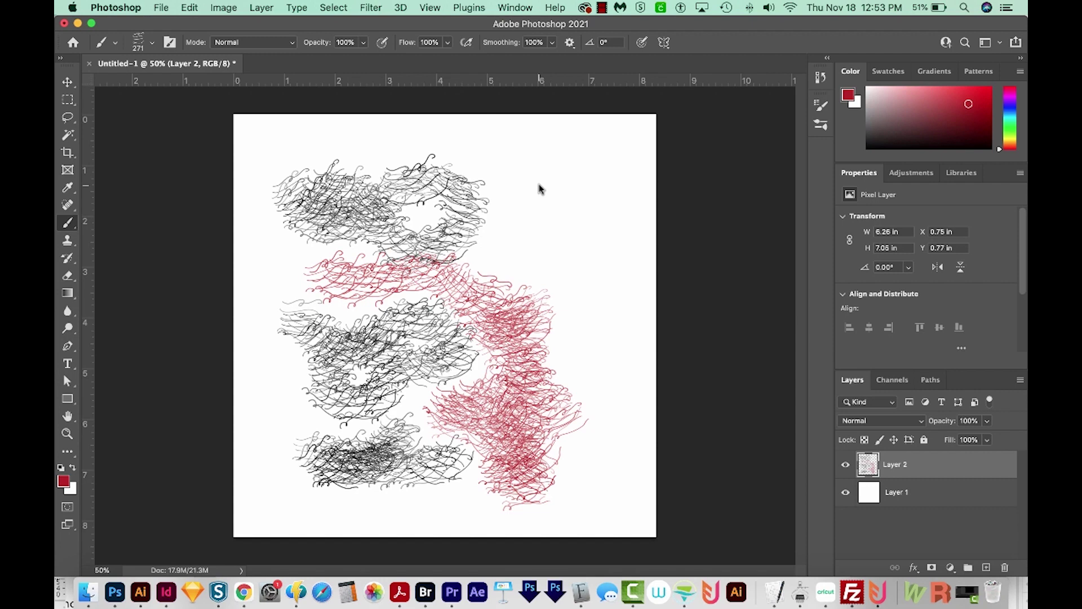